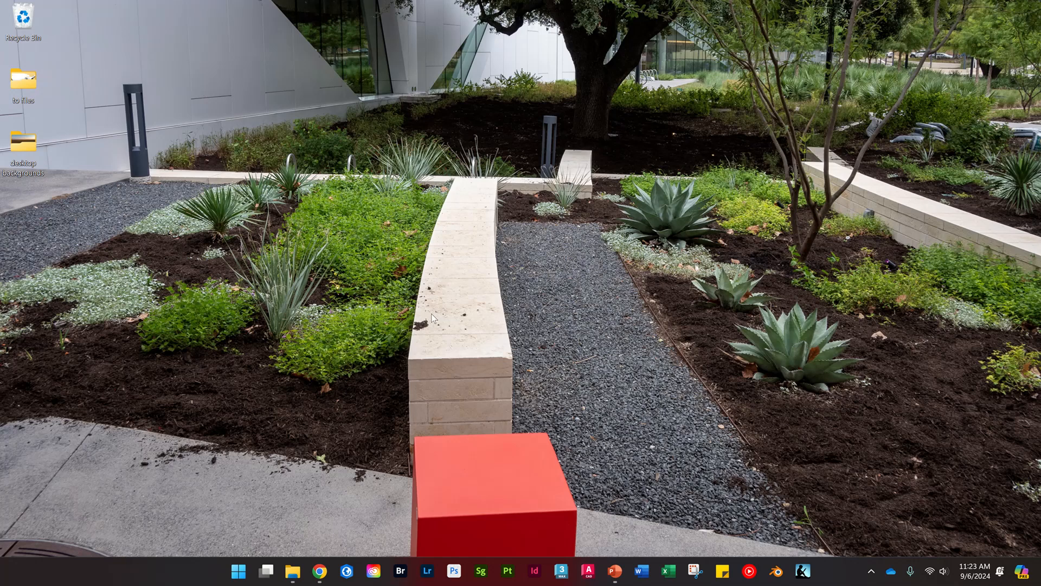
# Step: Open the f24 Watershed Project ArcGIS project file from its project folder inside 2024 Fall, LARC 2331, launching ArcGIS Pro
pyautogui.click(292, 571)
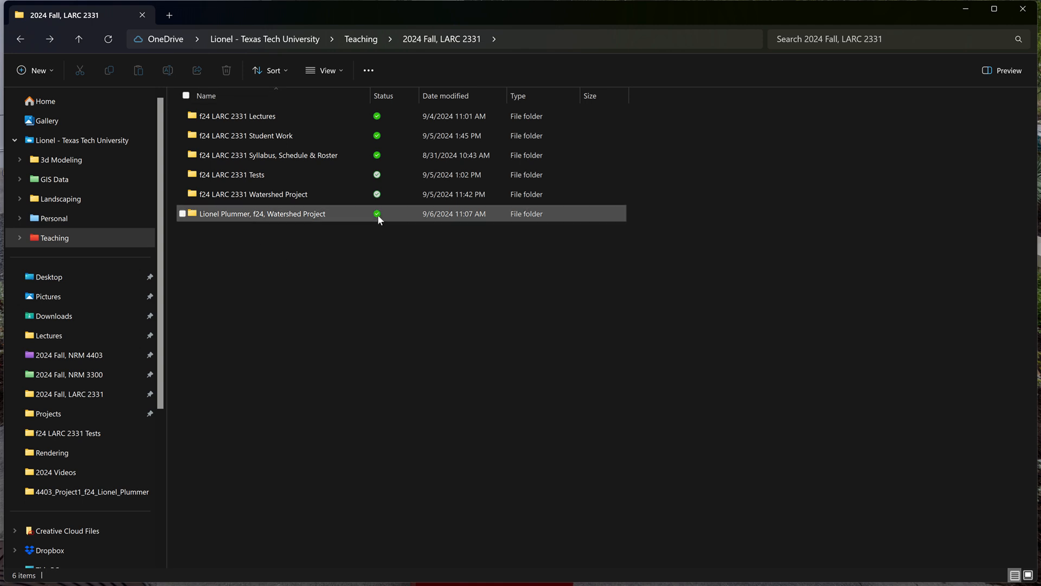
pyautogui.moveTo(378, 217)
pyautogui.doubleClick(312, 214)
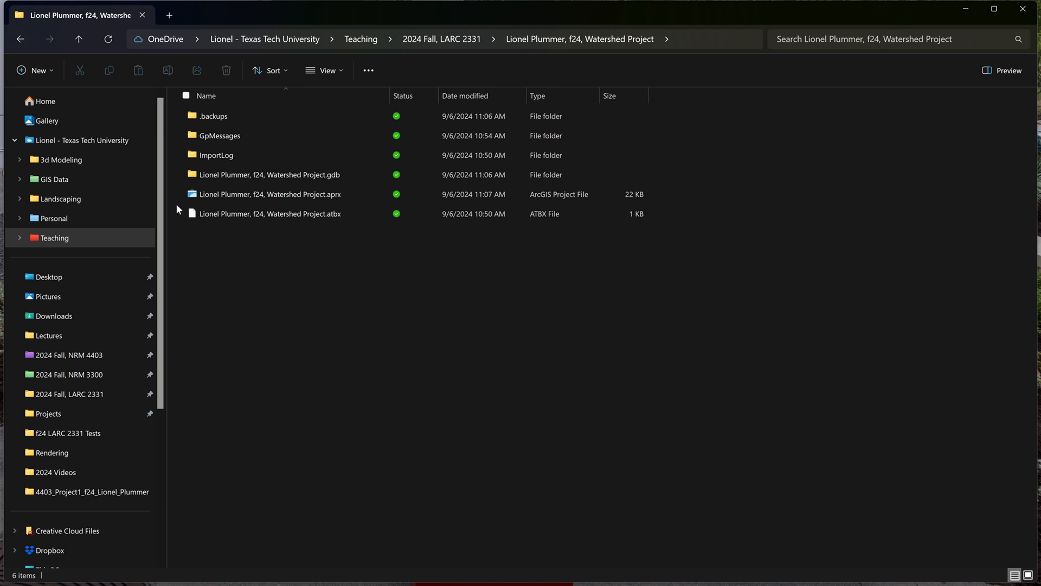
pyautogui.moveTo(194, 197)
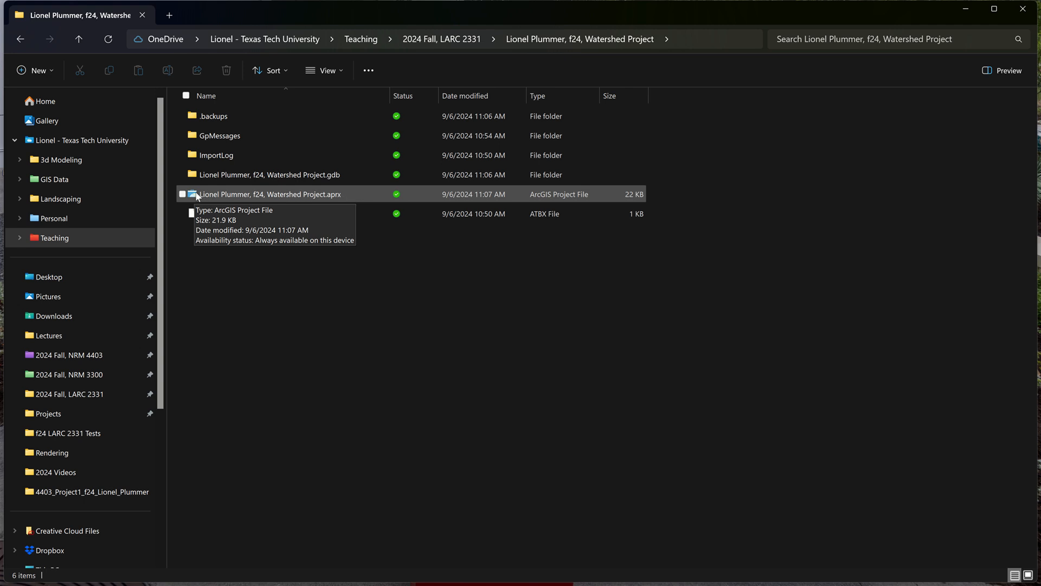
pyautogui.doubleClick(197, 196)
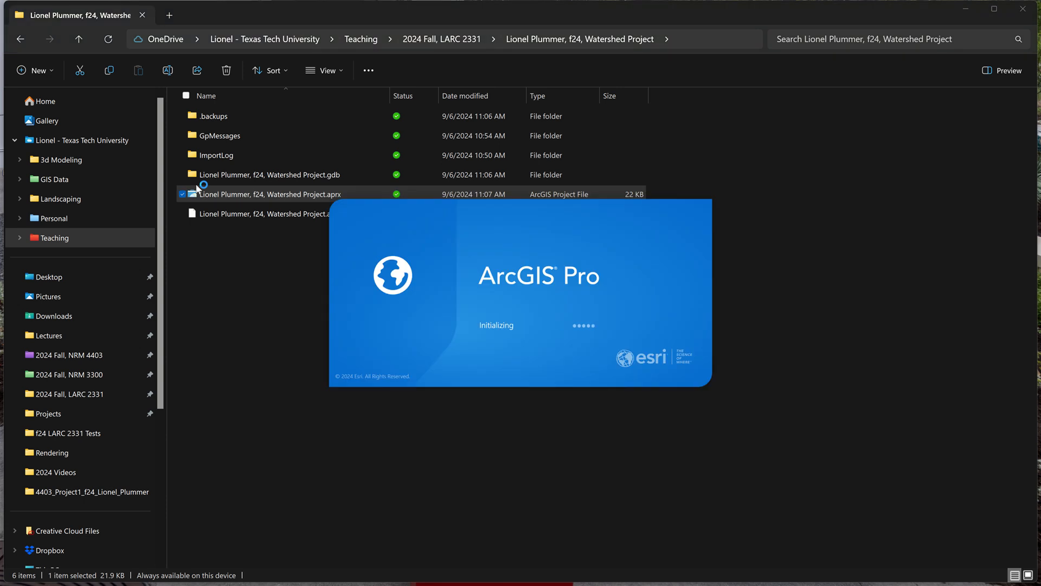
pyautogui.moveTo(456, 5)
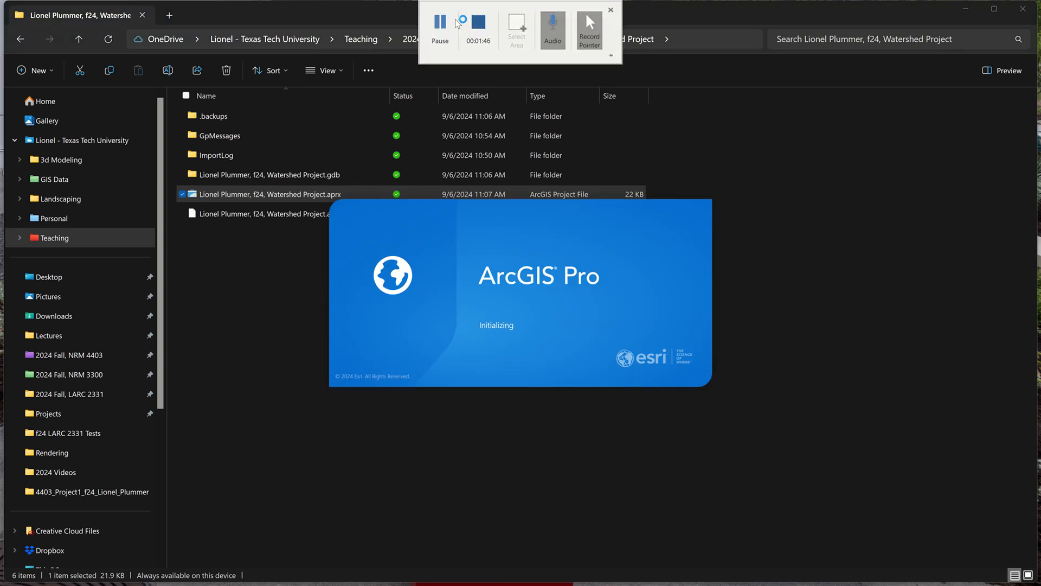
pyautogui.click(440, 22)
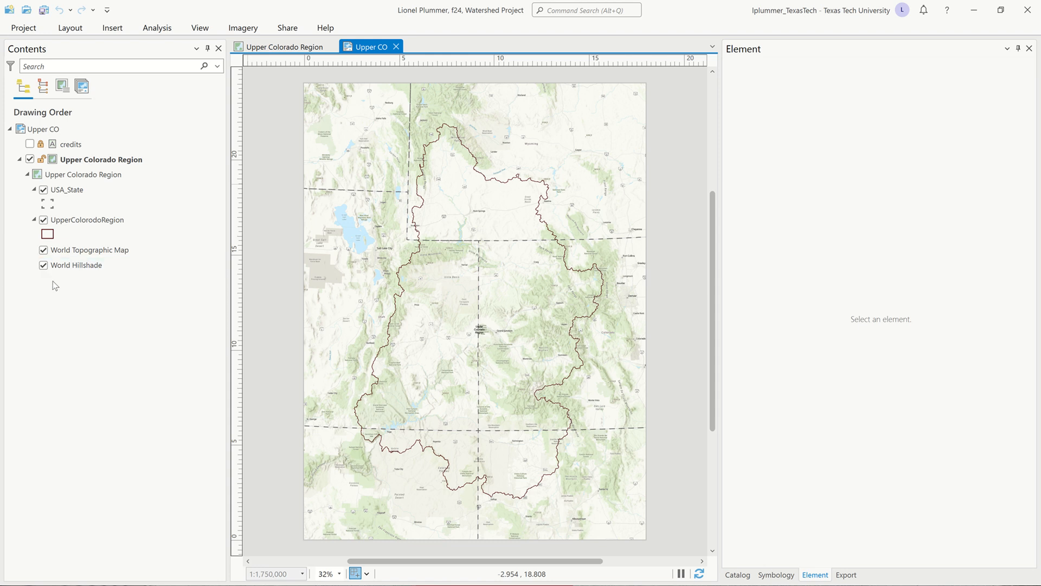
# Step: Collapse the legends of the USA_State and UpperColorodoRegion layers and turn off both layers' visibility
pyautogui.click(39, 220)
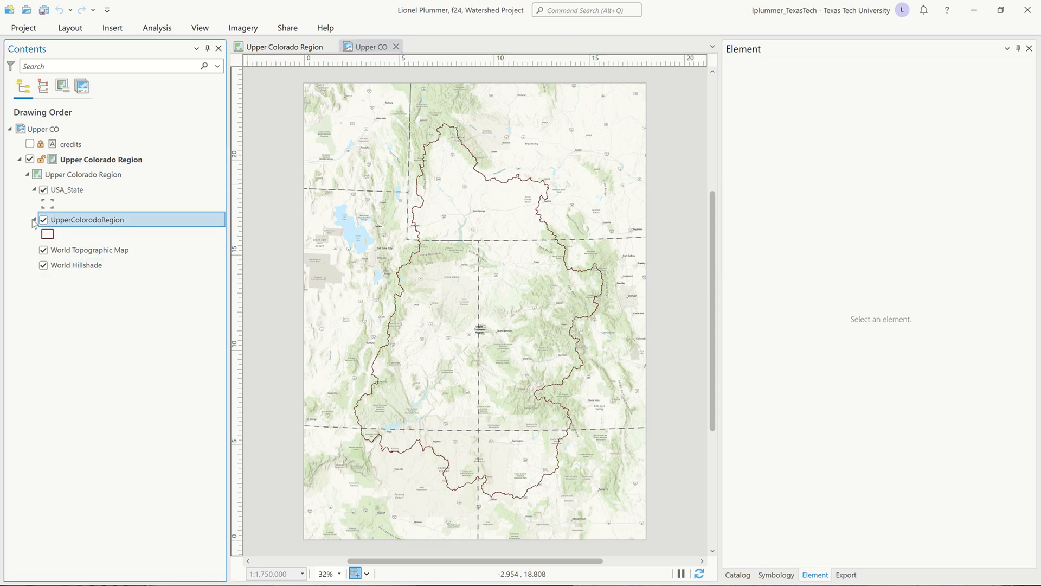
pyautogui.click(34, 220)
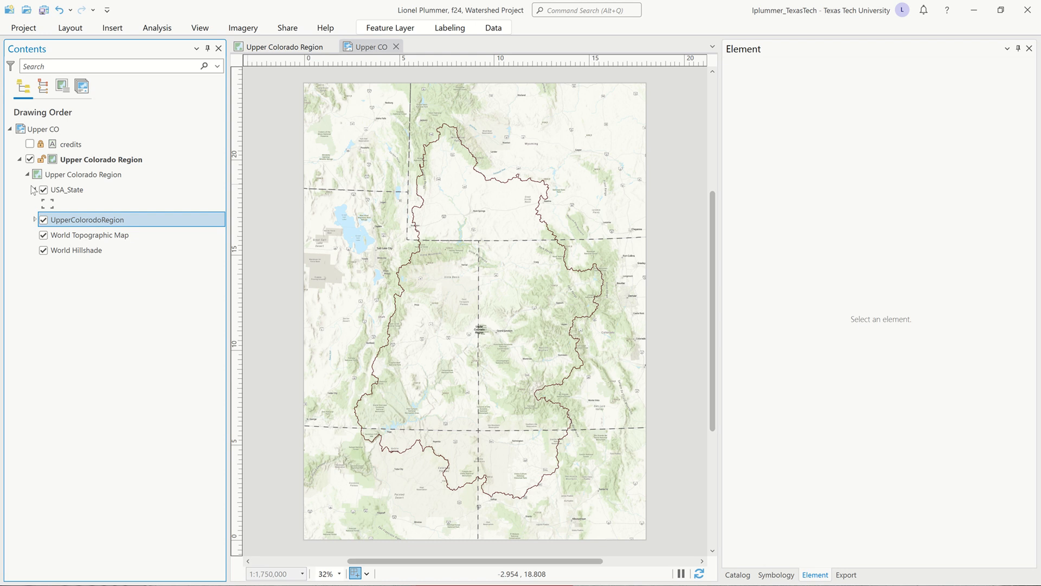
pyautogui.click(34, 189)
pyautogui.click(43, 190)
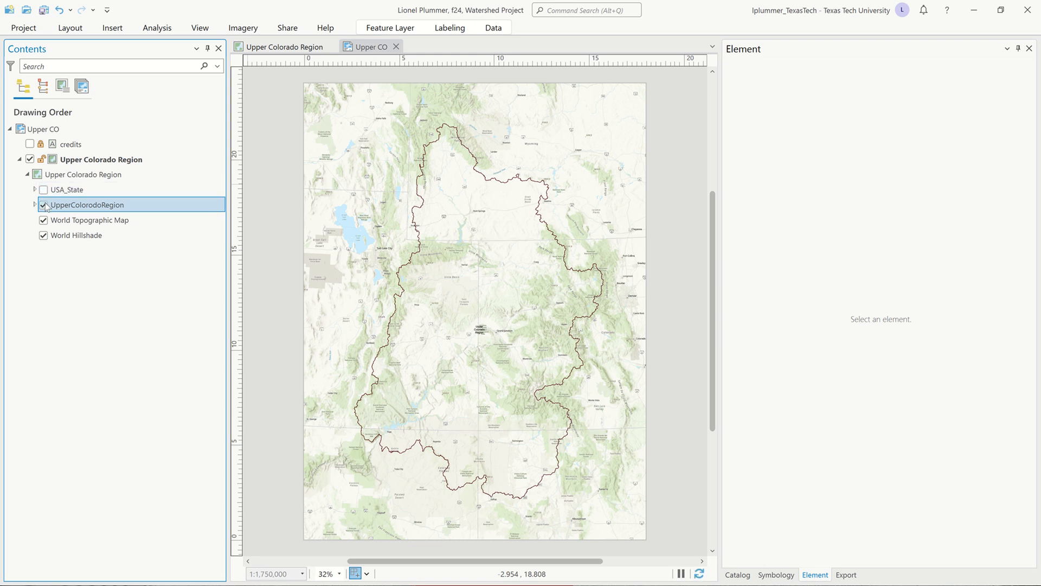
pyautogui.click(44, 205)
pyautogui.click(44, 206)
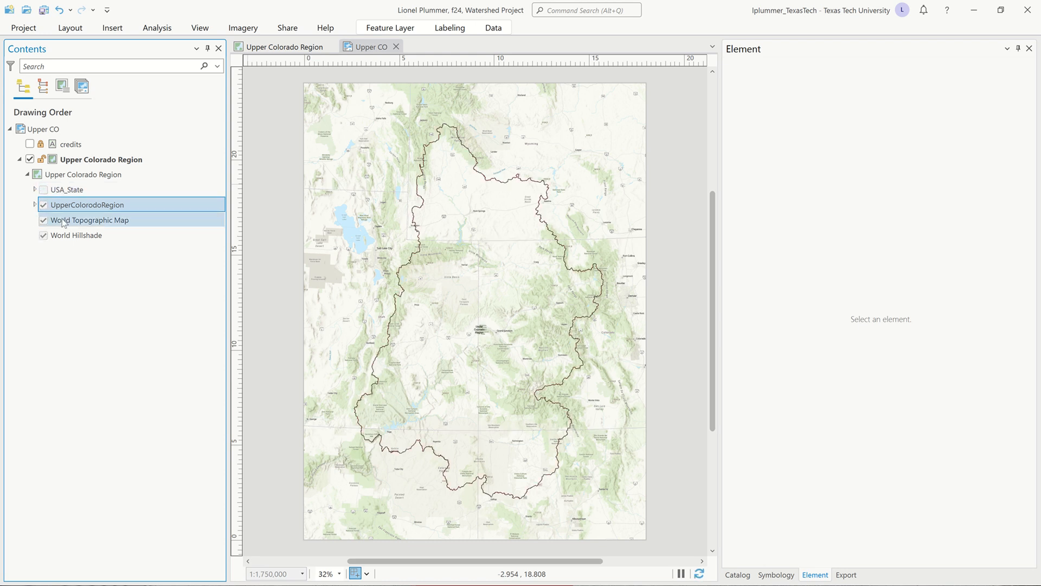
pyautogui.click(43, 205)
# Step: Remove the World Topographic Map and World Hillshade basemap layers from the Upper Colorado Region map
pyautogui.click(63, 221)
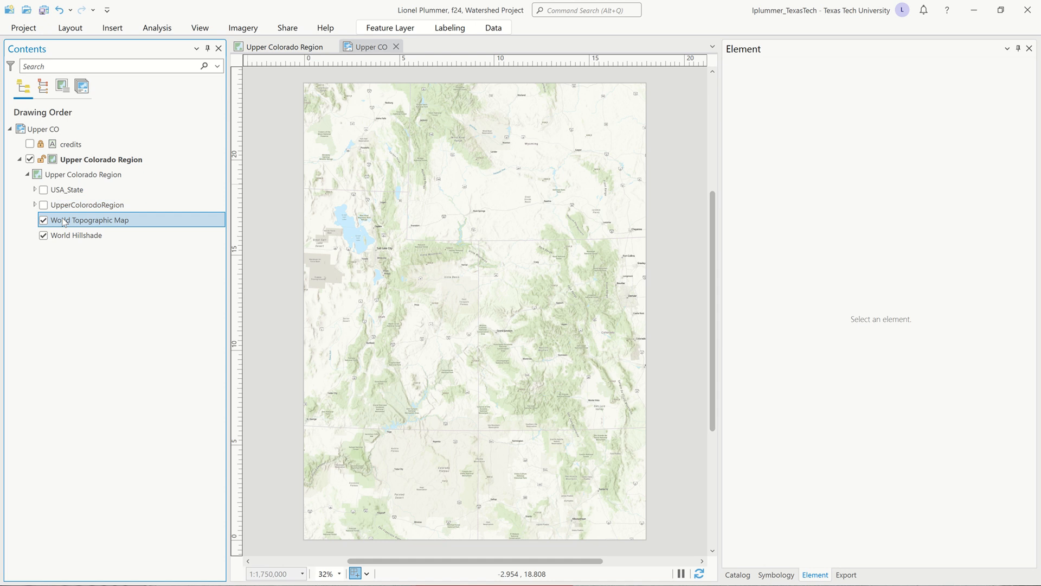
pyautogui.keyDown('ctrl'); pyautogui.click(71, 237); pyautogui.keyUp('ctrl')
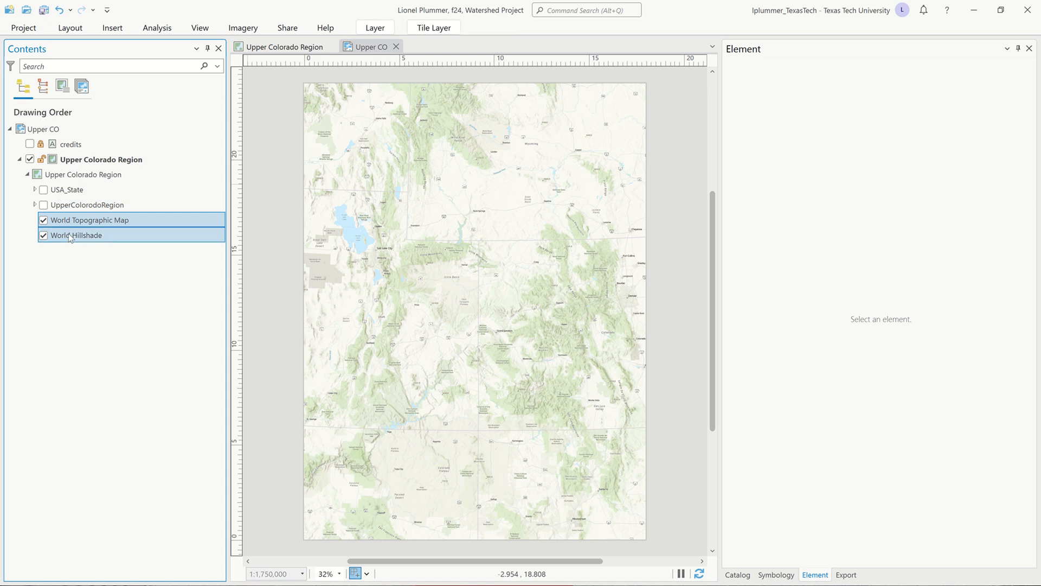
pyautogui.rightClick(71, 237)
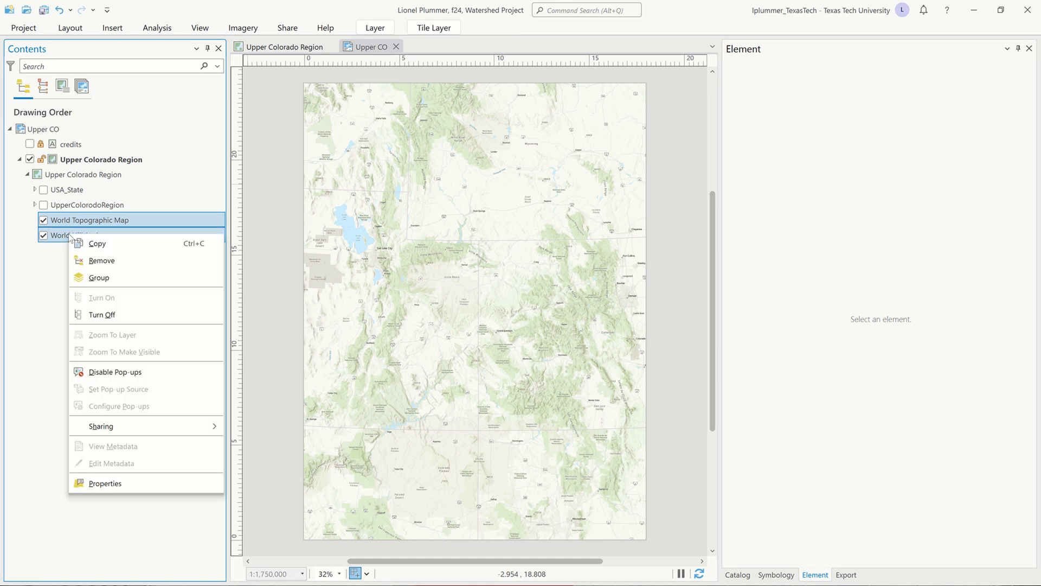
pyautogui.click(100, 263)
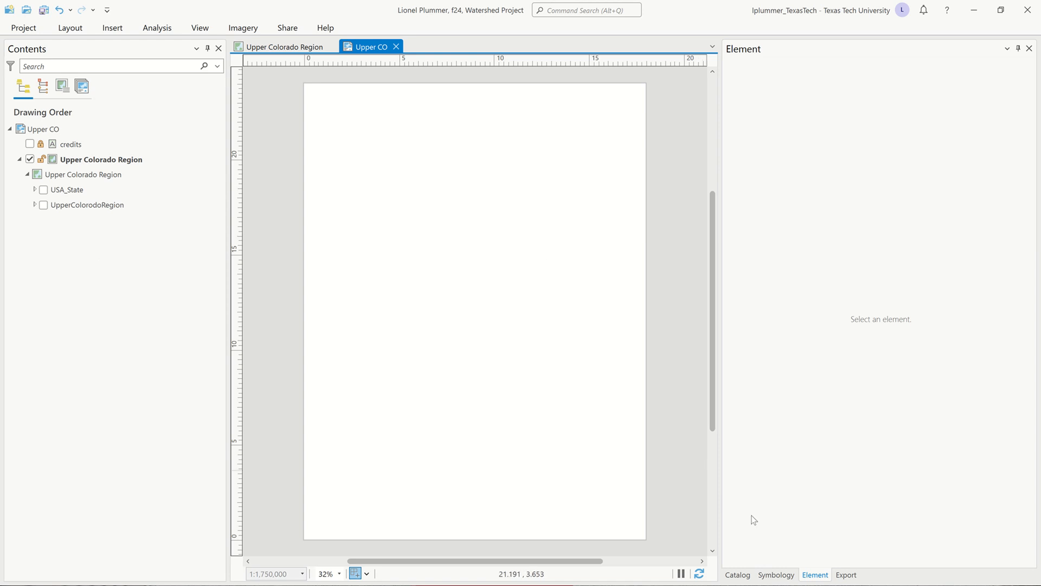
# Step: Search the Living Atlas portal content for "USGS Topo"
pyautogui.click(737, 575)
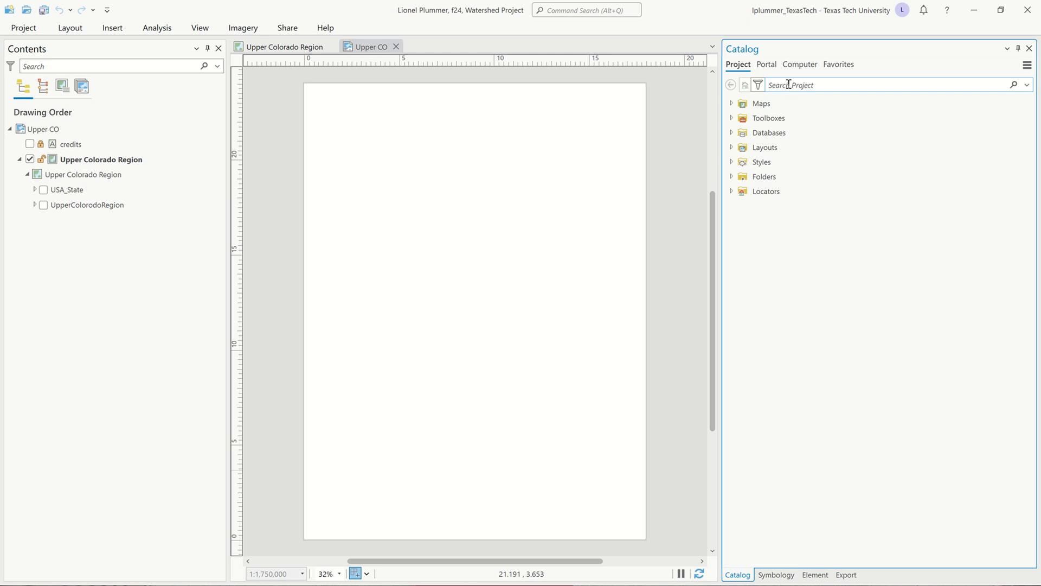
pyautogui.click(764, 65)
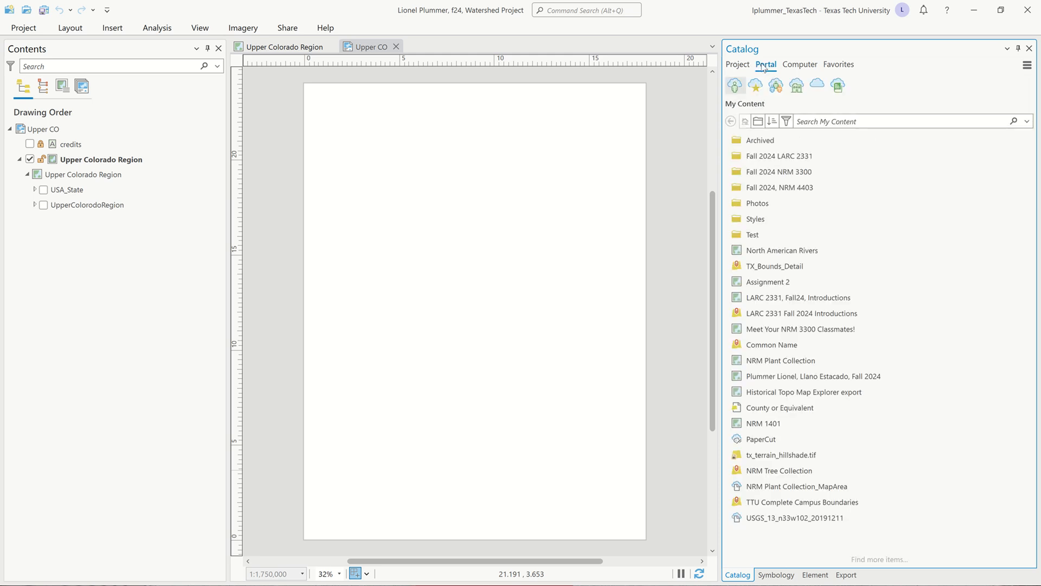
pyautogui.click(838, 85)
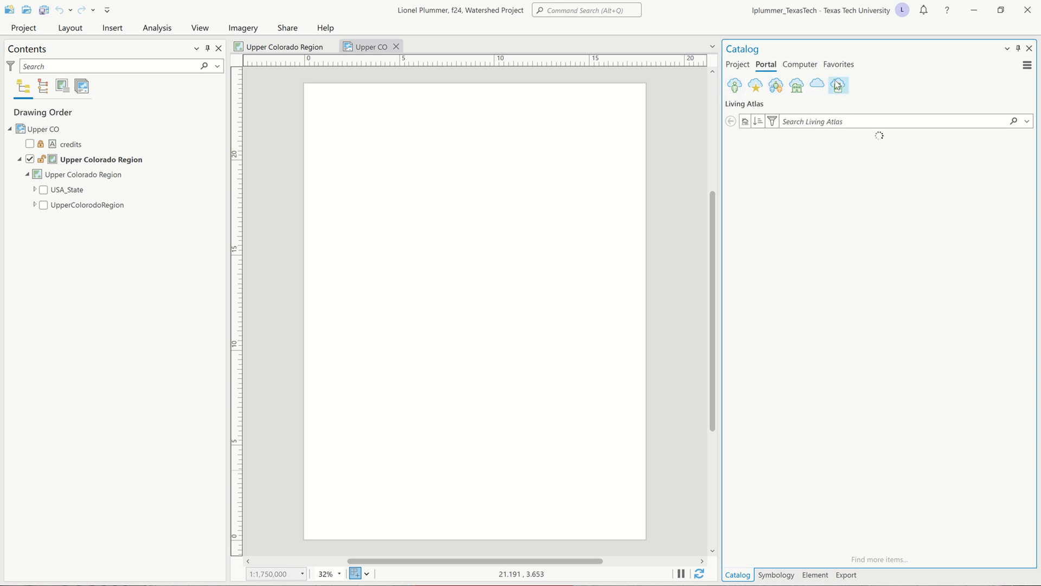
pyautogui.click(797, 120)
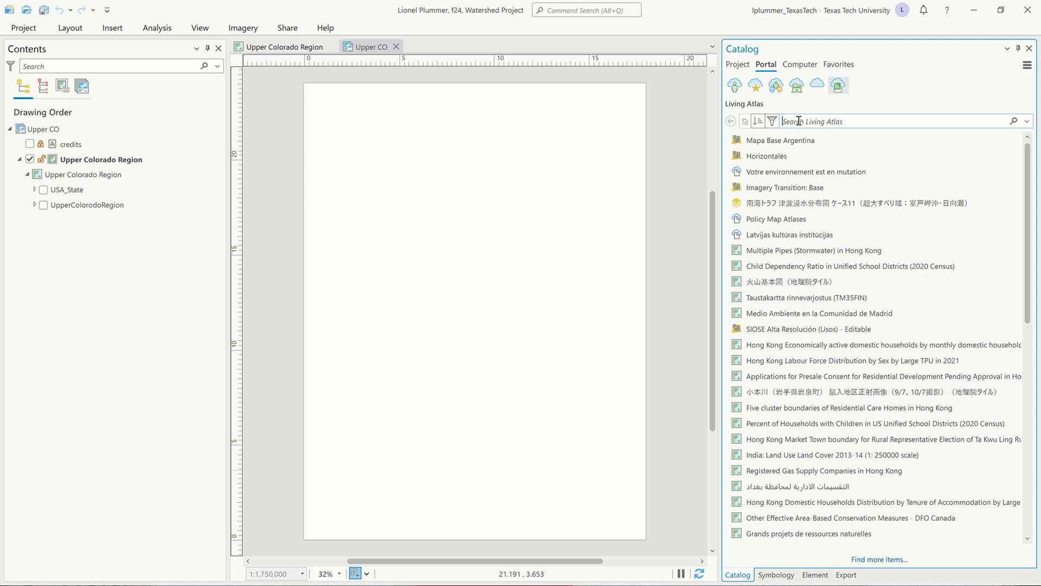
pyautogui.press('capslock')
pyautogui.write('U')
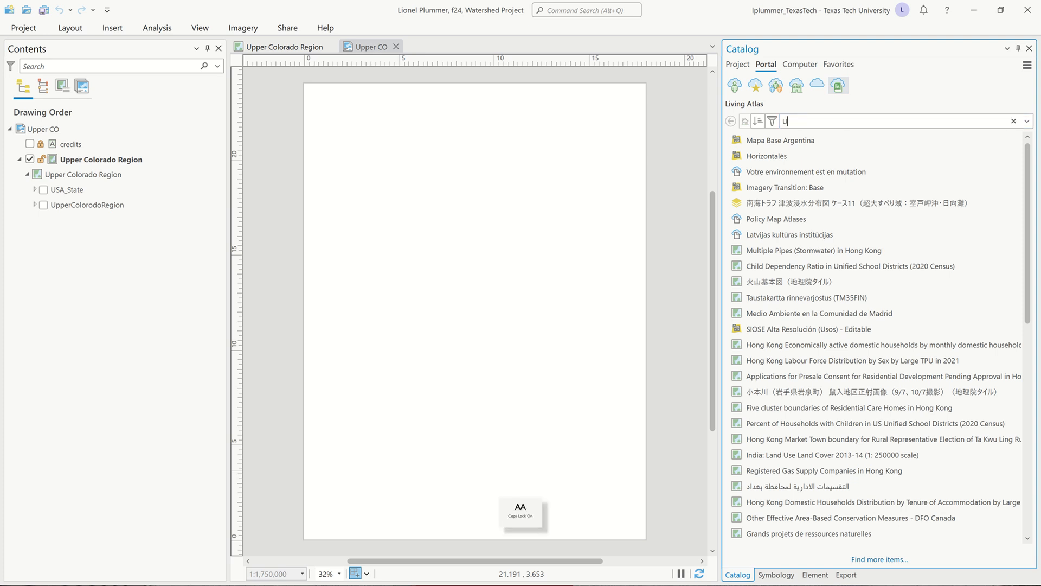
pyautogui.write('SGS')
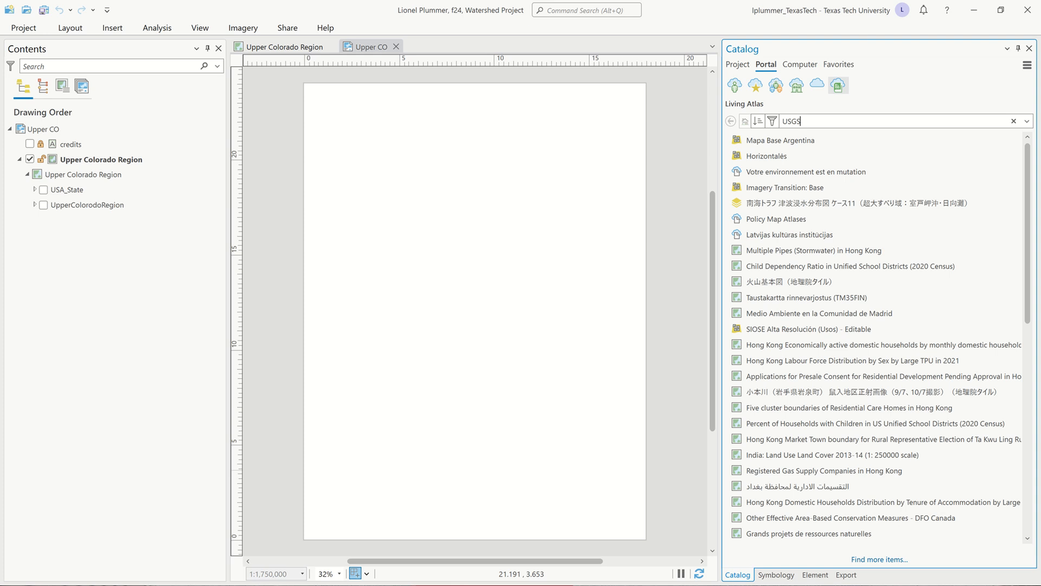
pyautogui.write(' TO')
pyautogui.press('capslock')
pyautogui.press('BackSpace')
pyautogui.write('opo')
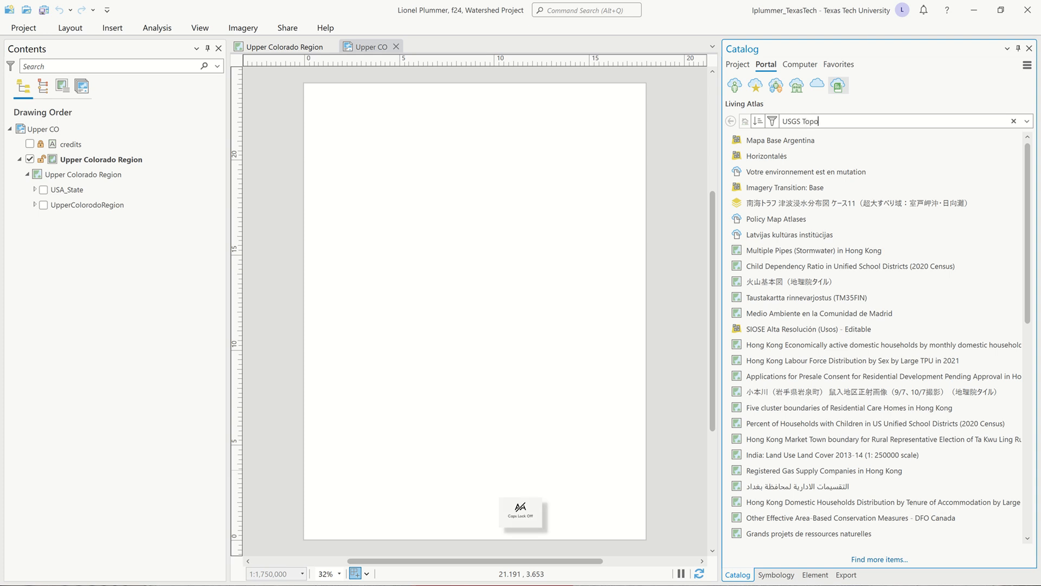
pyautogui.press('Return')
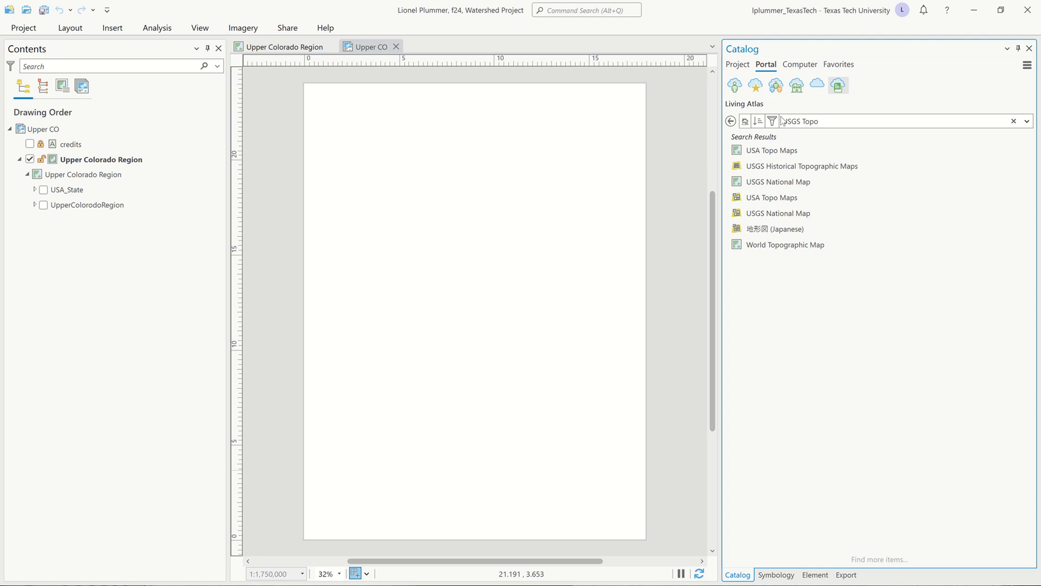
# Step: Add the USA Topo Maps and USGS National Map tile layers beneath UpperColorodoRegion in the map's drawing order
pyautogui.moveTo(738, 155)
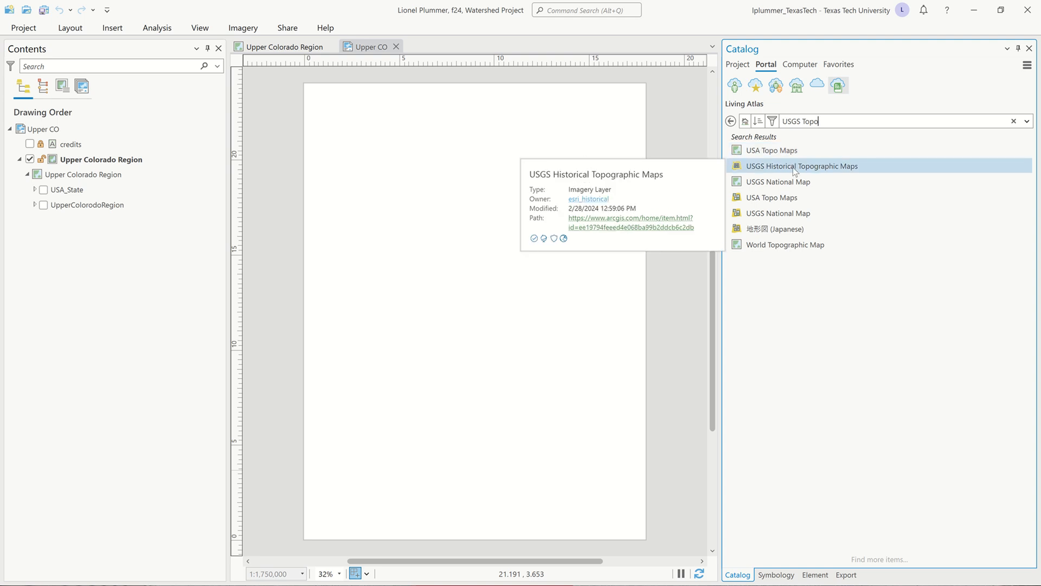
pyautogui.moveTo(755, 200)
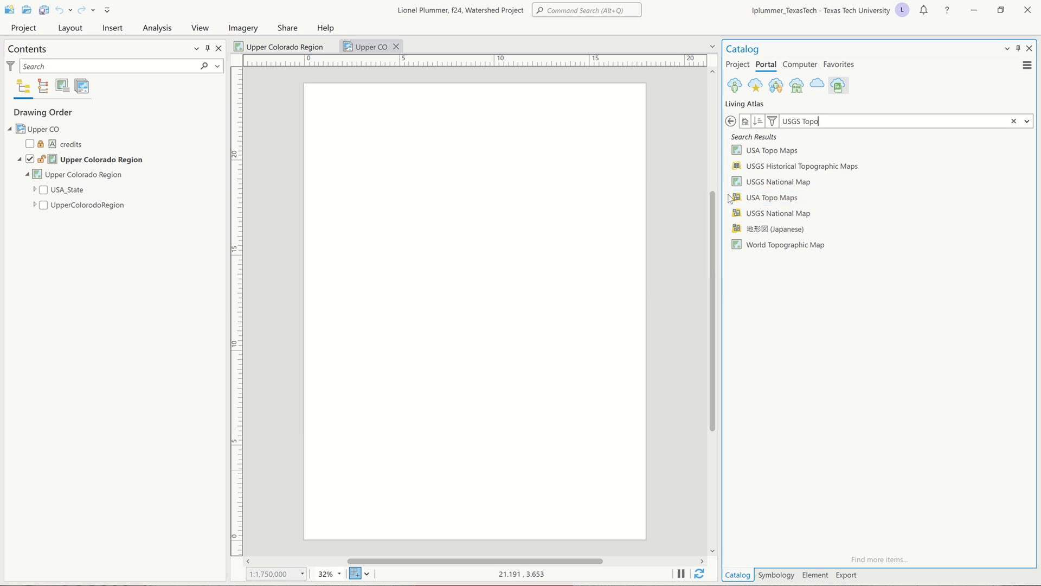
pyautogui.click(737, 200)
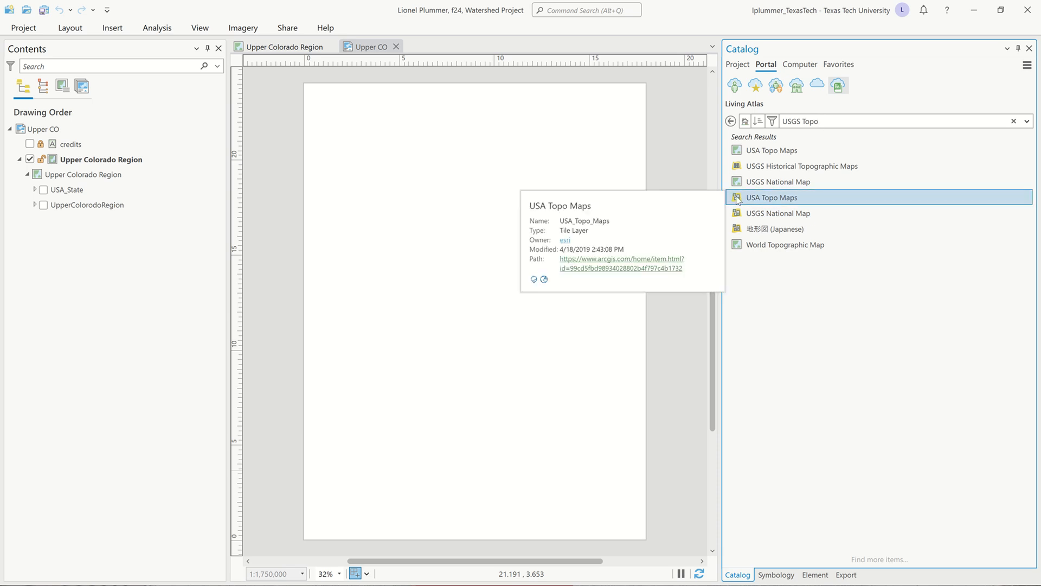
pyautogui.click(162, 236)
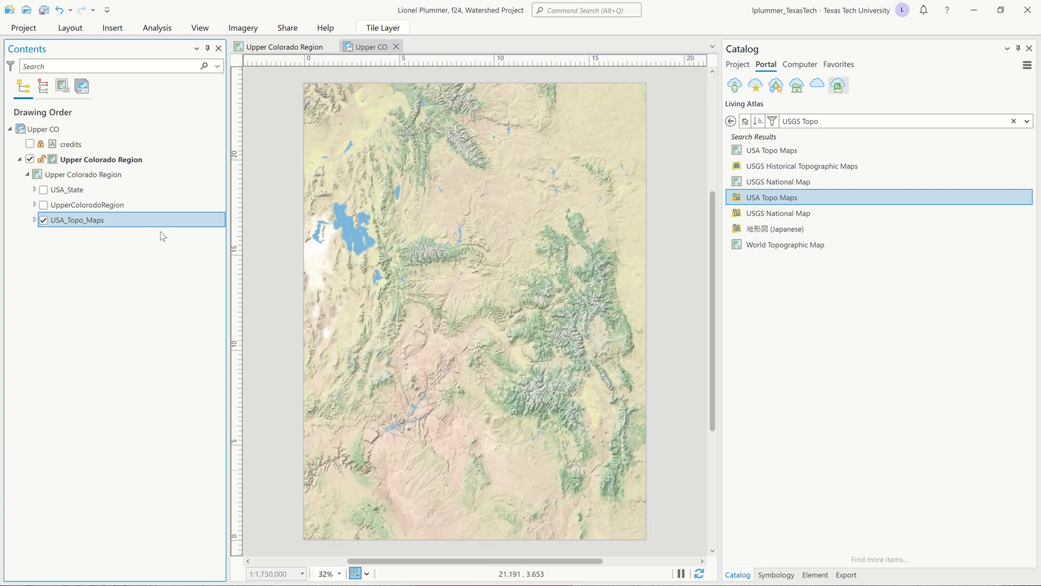
pyautogui.moveTo(738, 217)
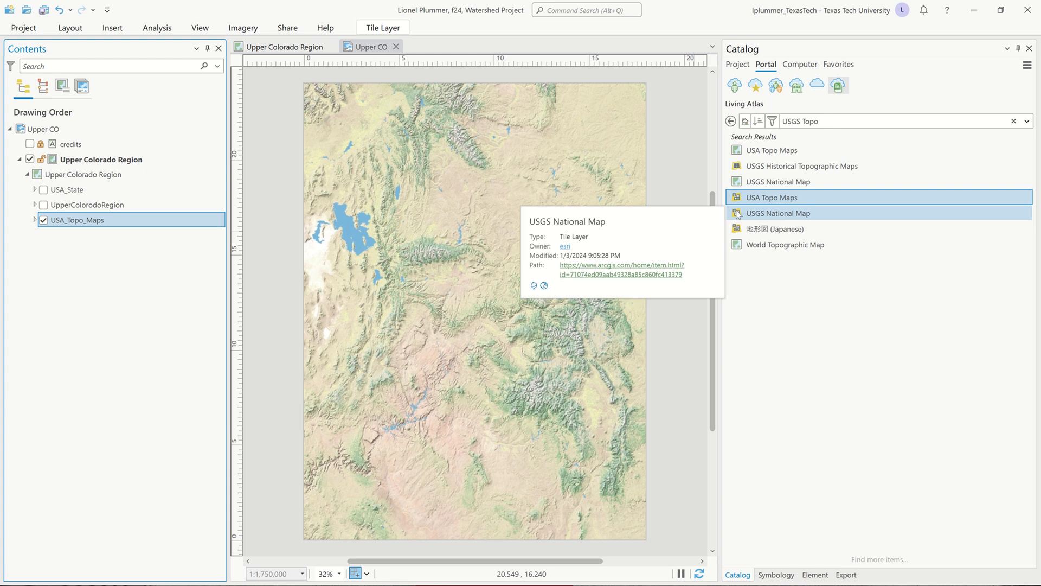
pyautogui.moveTo(737, 215); pyautogui.dragTo(184, 236)
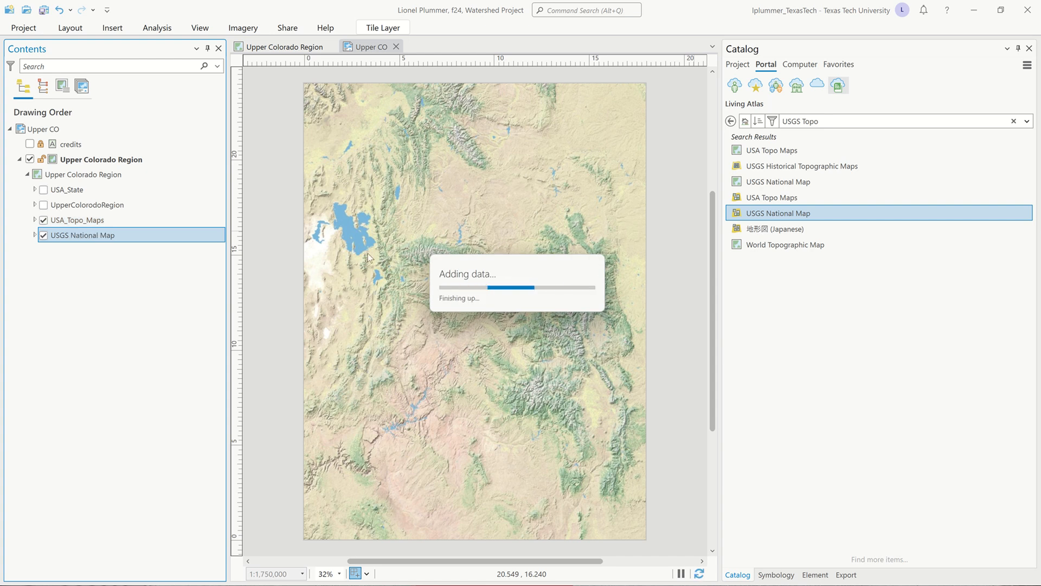
# Step: Compare the two basemaps by toggling USA_Topo_Maps, and turn off both USA_Topo_Maps and USGS National Map
pyautogui.click(43, 220)
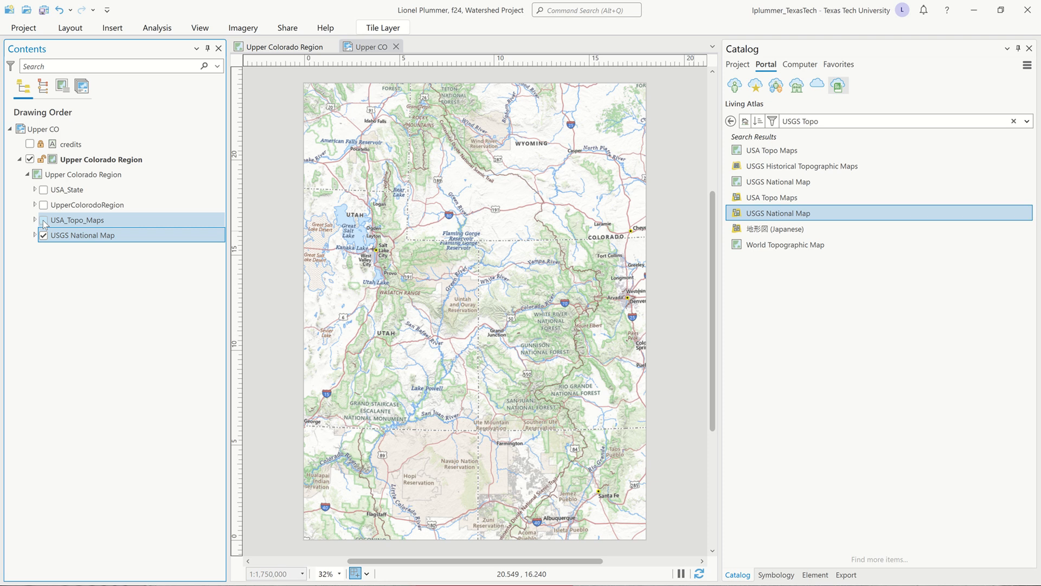
pyautogui.click(44, 220)
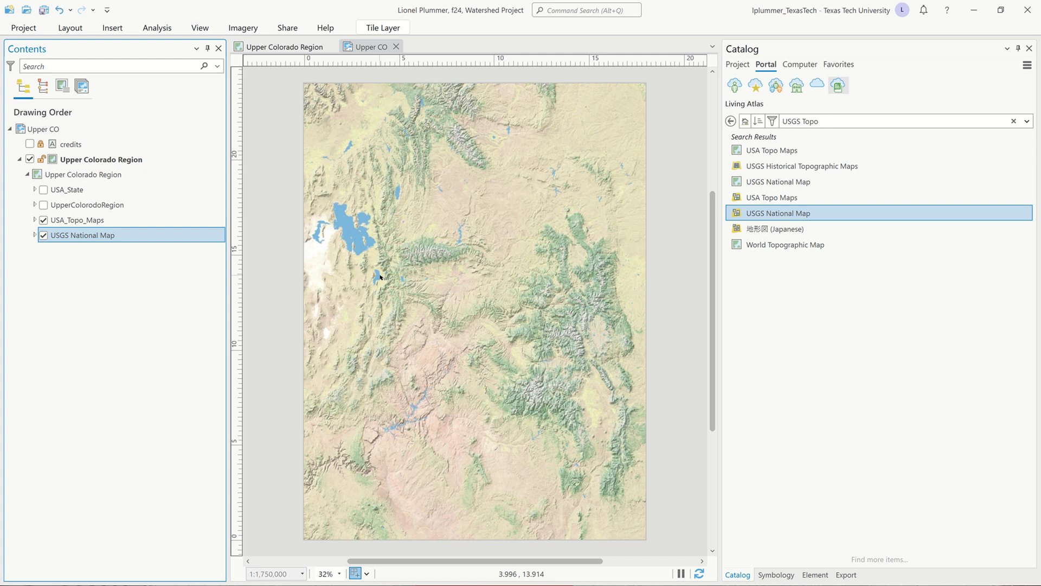
pyautogui.click(44, 220)
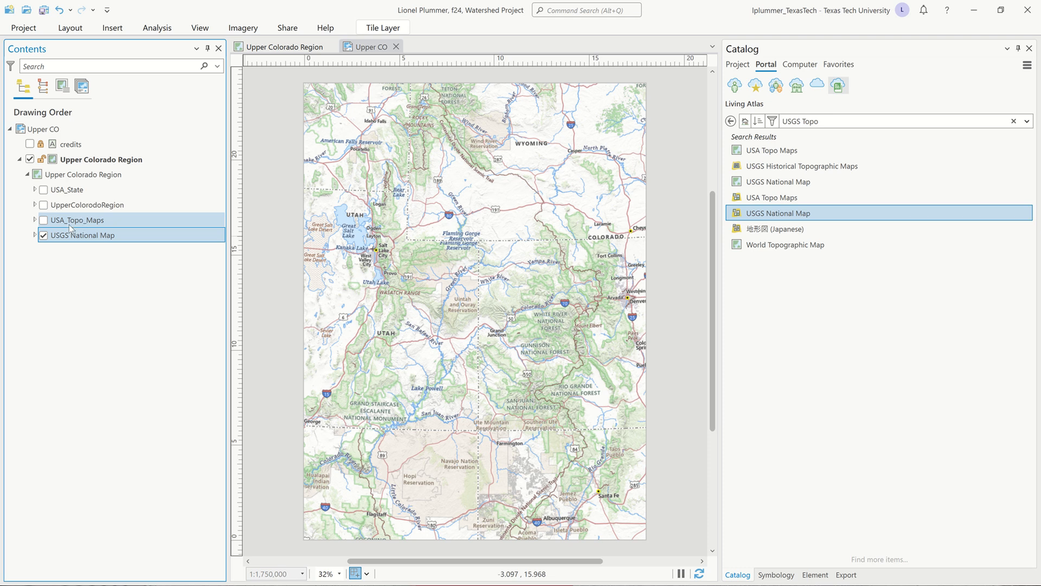
pyautogui.click(44, 236)
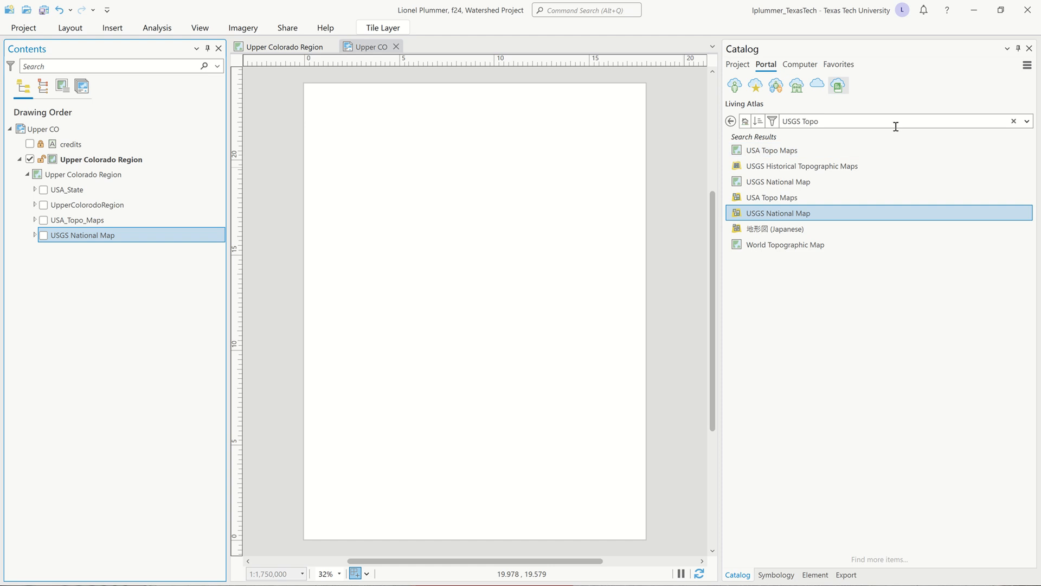
# Step: Replace the Living Atlas search with "Terrain" and browse the resulting layers
pyautogui.moveTo(837, 120); pyautogui.dragTo(766, 120)
pyautogui.press('BackSpace')
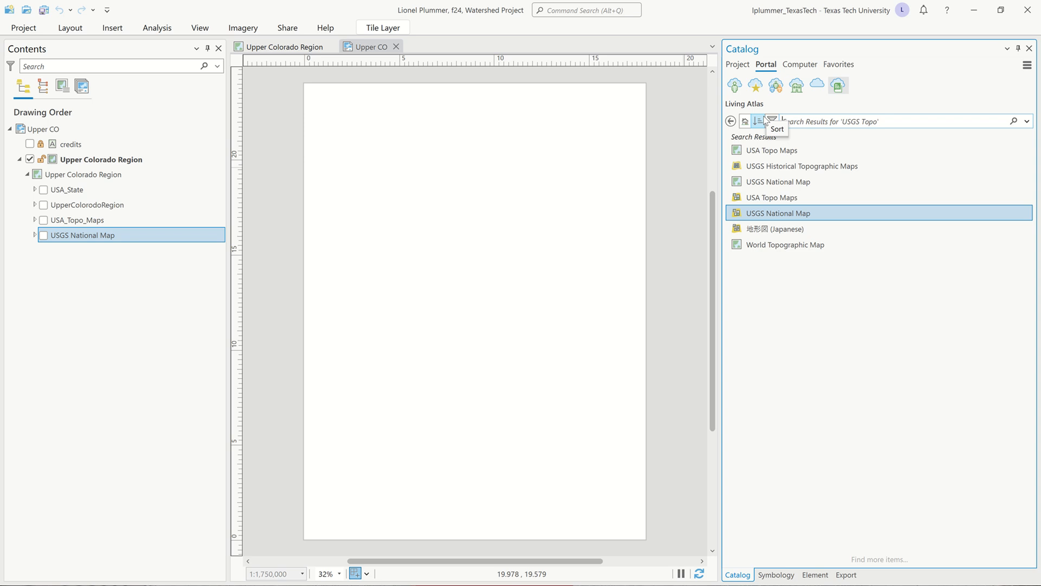
pyautogui.write('Terrain')
pyautogui.press('Return')
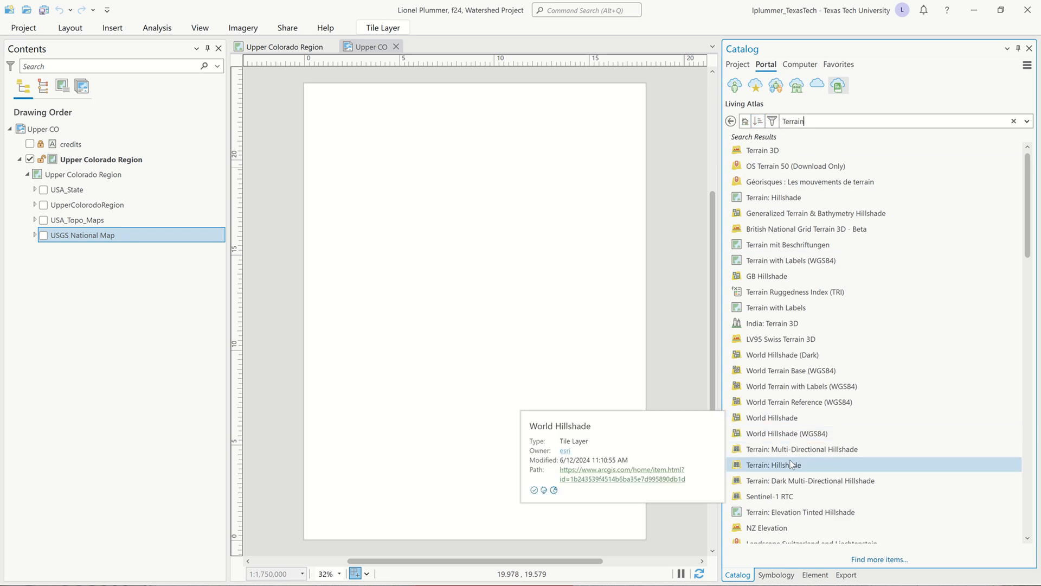
pyautogui.scroll(-1, 792, 464)
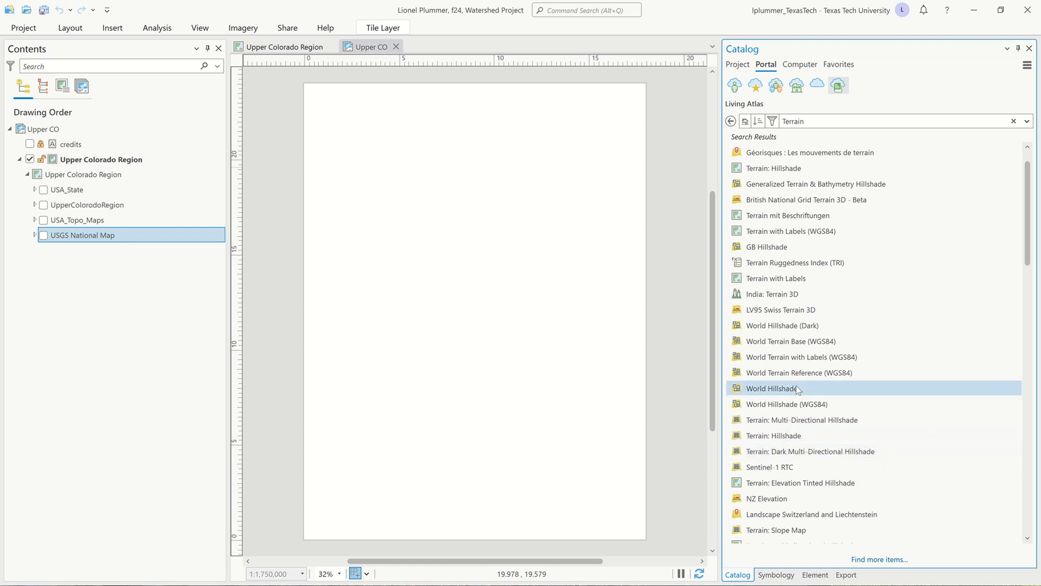
# Step: Add the Terrain imagery layer from the Living Atlas results beneath USGS National Map in the map's drawing order
pyautogui.moveTo(798, 388)
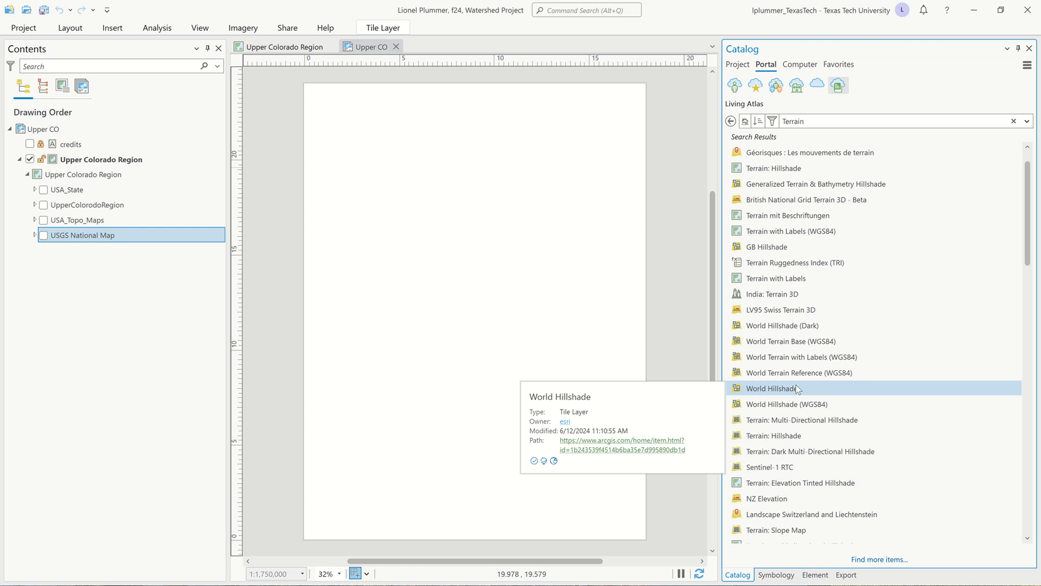
pyautogui.scroll(-1, 795, 385)
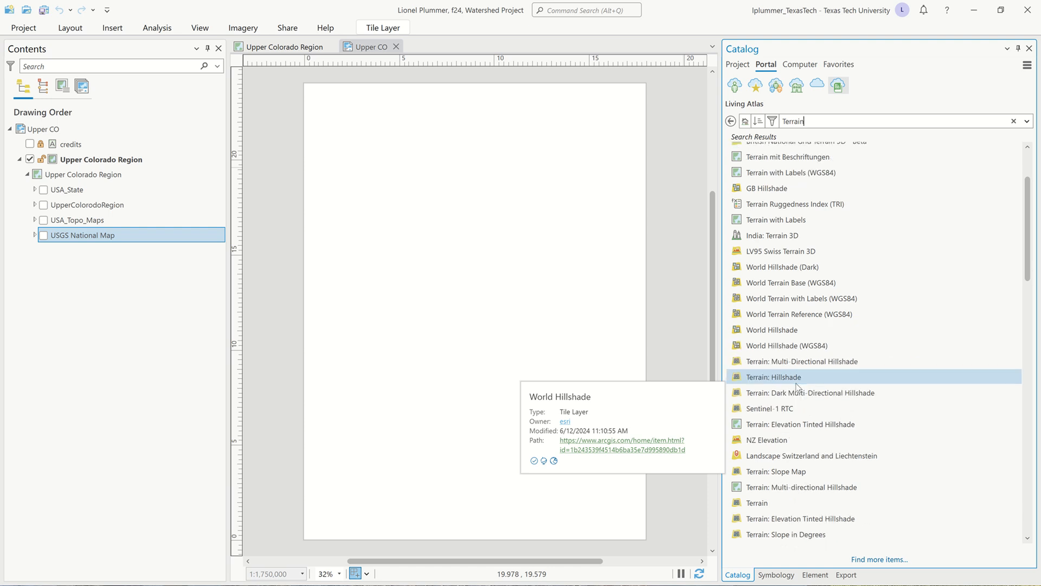
pyautogui.scroll(-1, 795, 379)
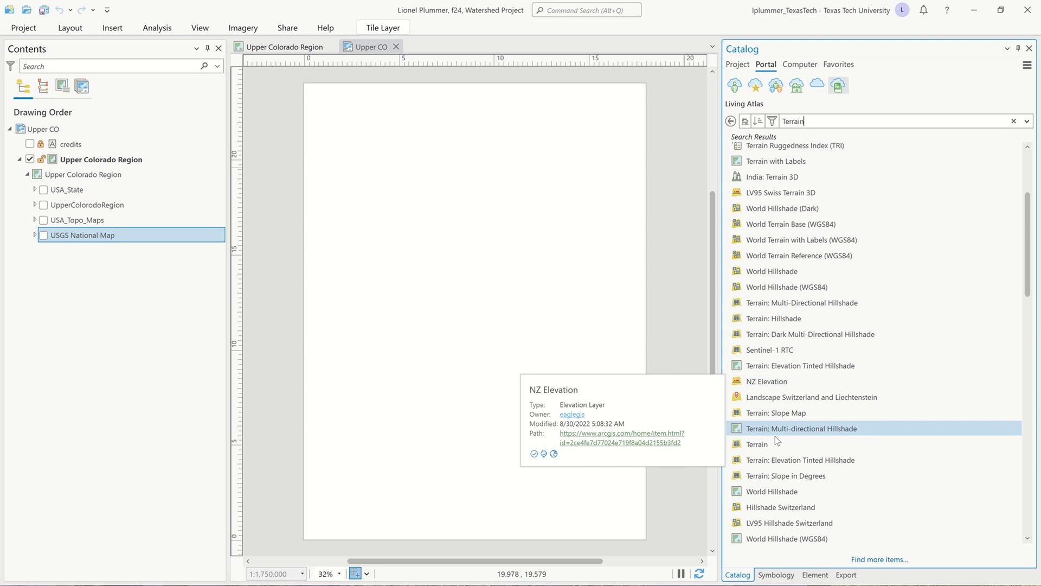
pyautogui.moveTo(782, 444)
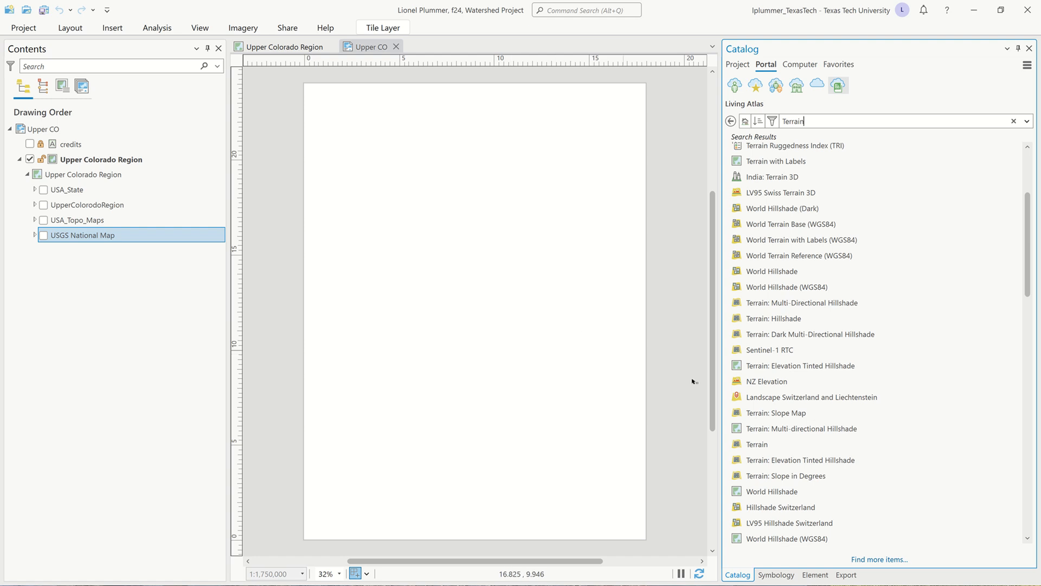
pyautogui.moveTo(783, 444)
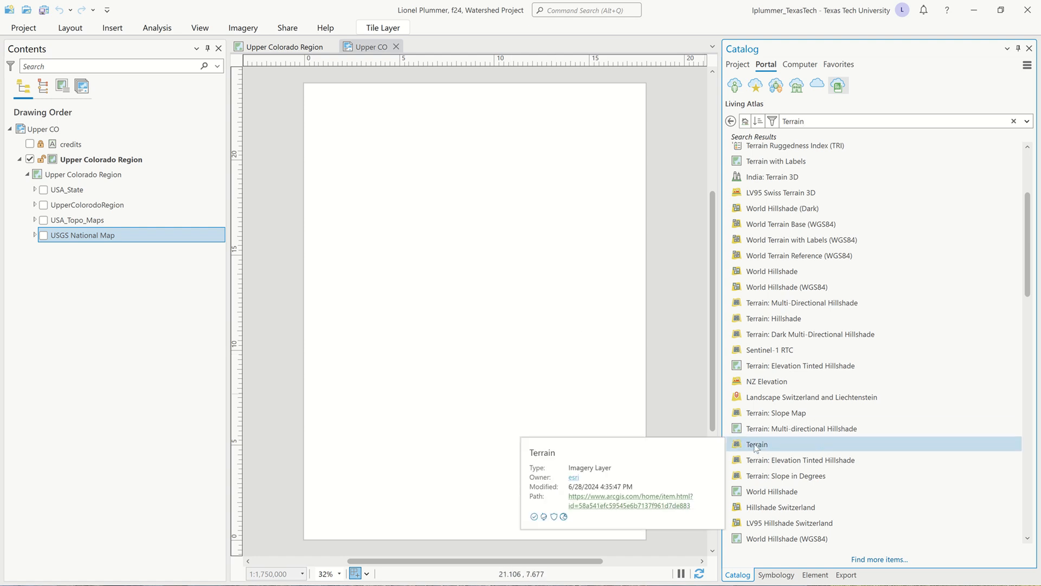
pyautogui.moveTo(757, 449); pyautogui.dragTo(134, 278)
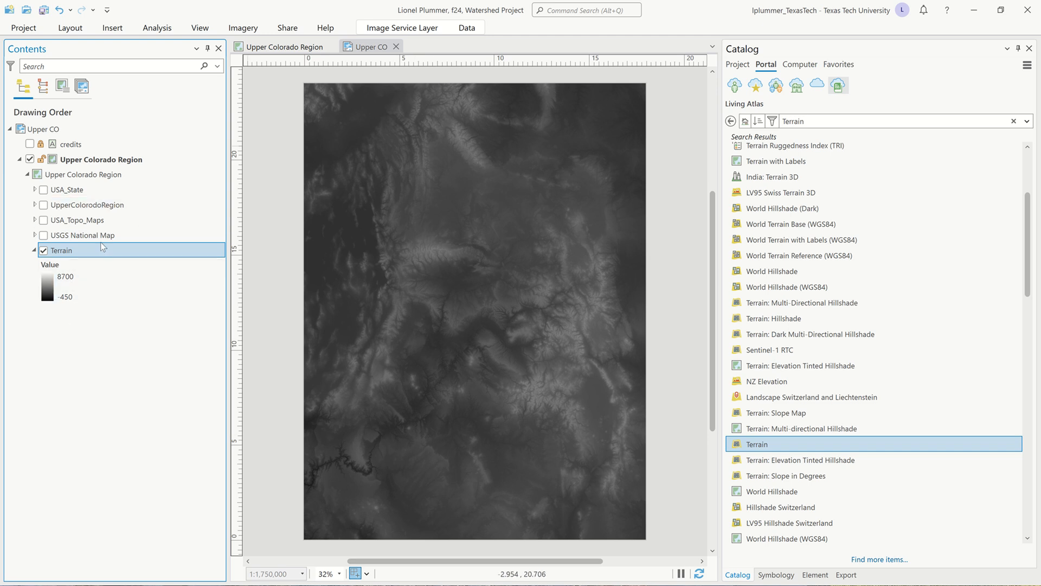
# Step: Open the symbology settings of the Terrain layer
pyautogui.click(423, 29)
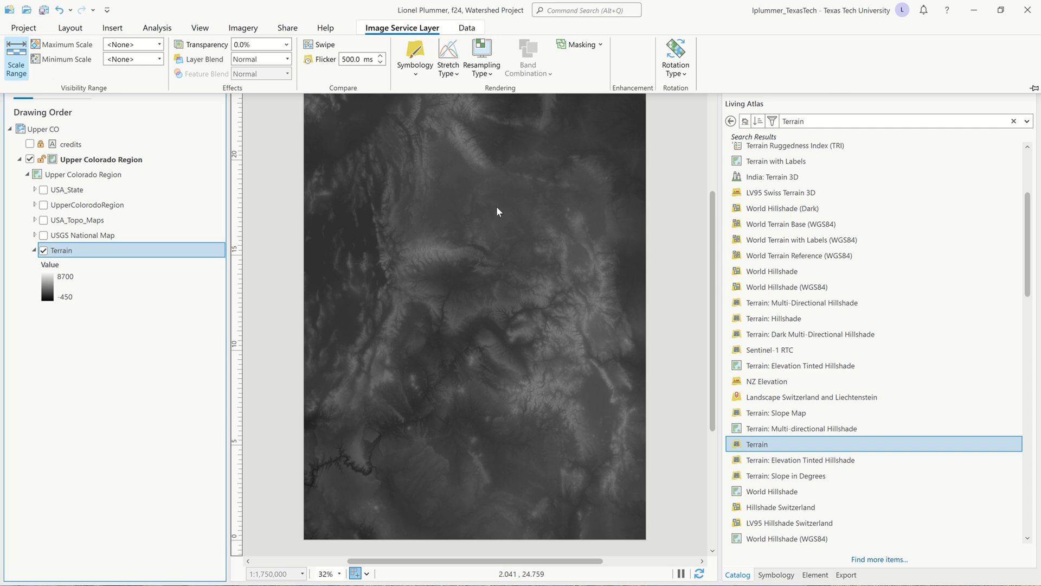
pyautogui.click(402, 26)
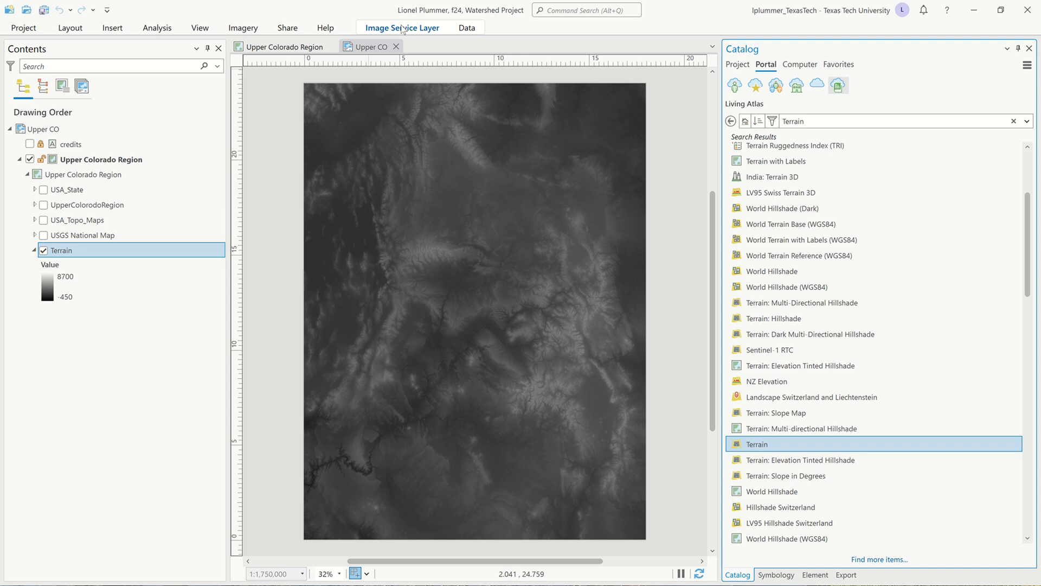
pyautogui.click(402, 26)
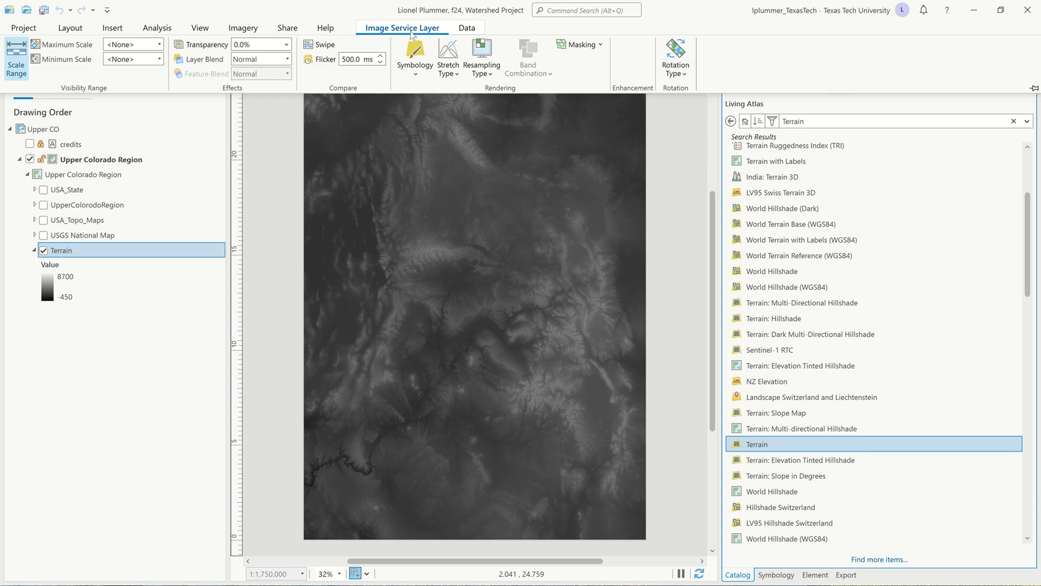
pyautogui.moveTo(481, 2)
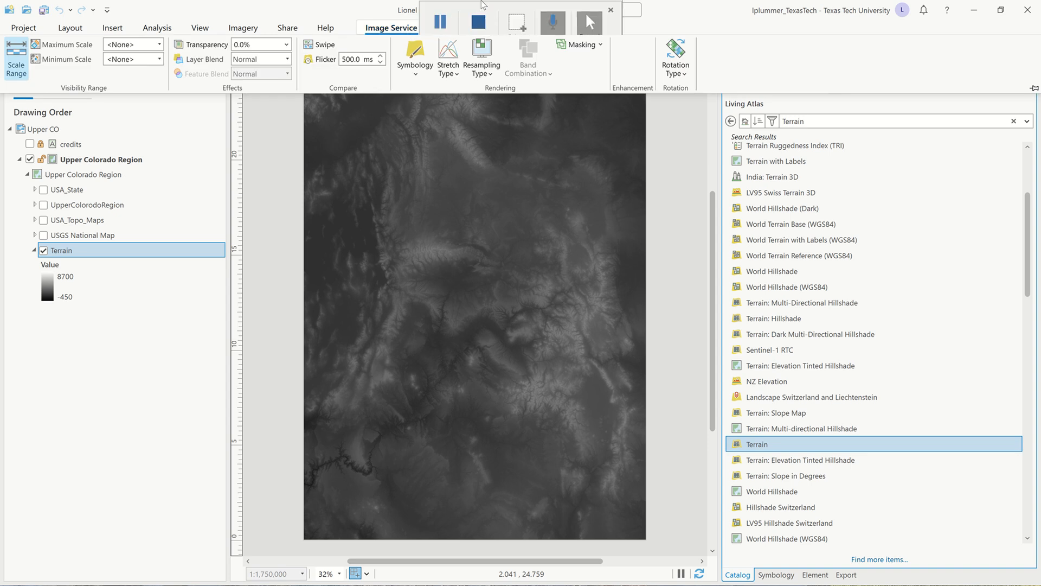
pyautogui.click(450, 23)
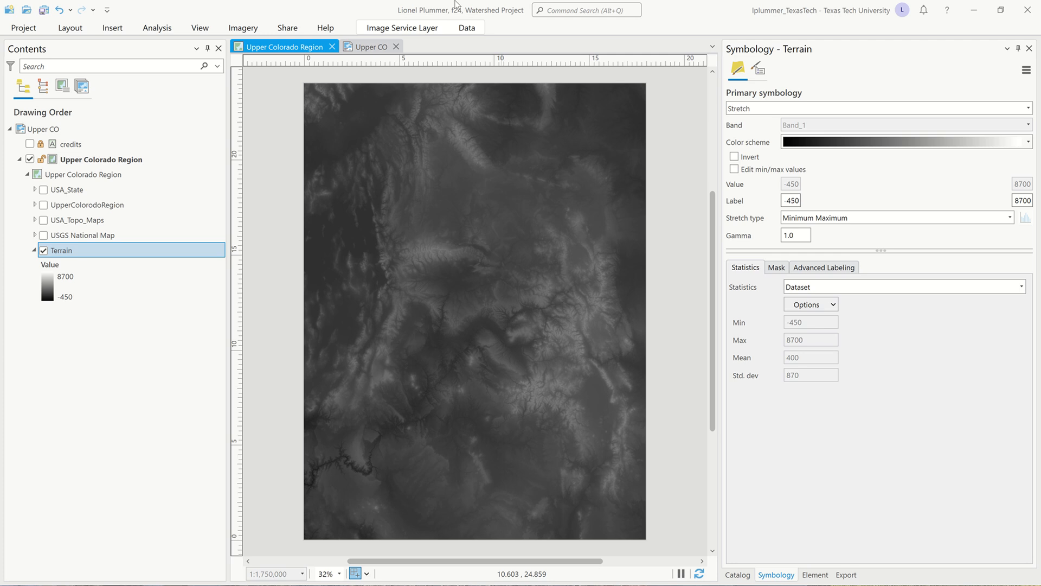
pyautogui.click(420, 32)
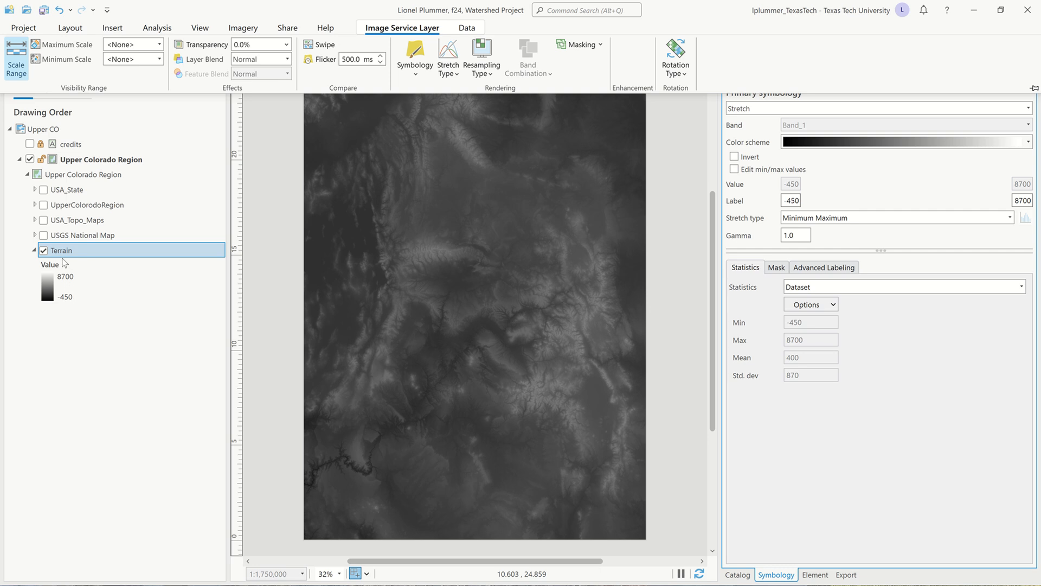
pyautogui.rightClick(77, 250)
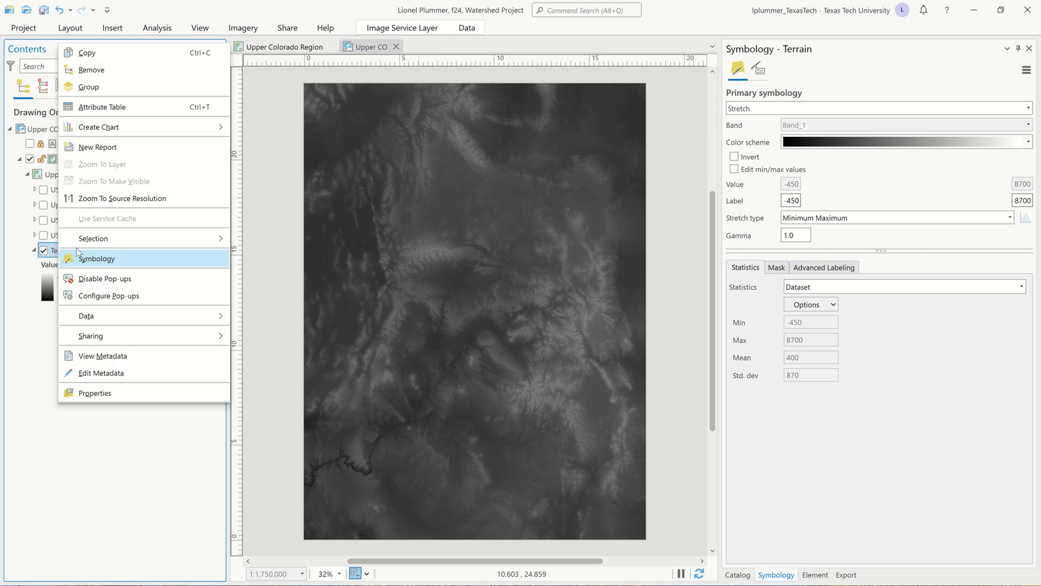
pyautogui.click(97, 261)
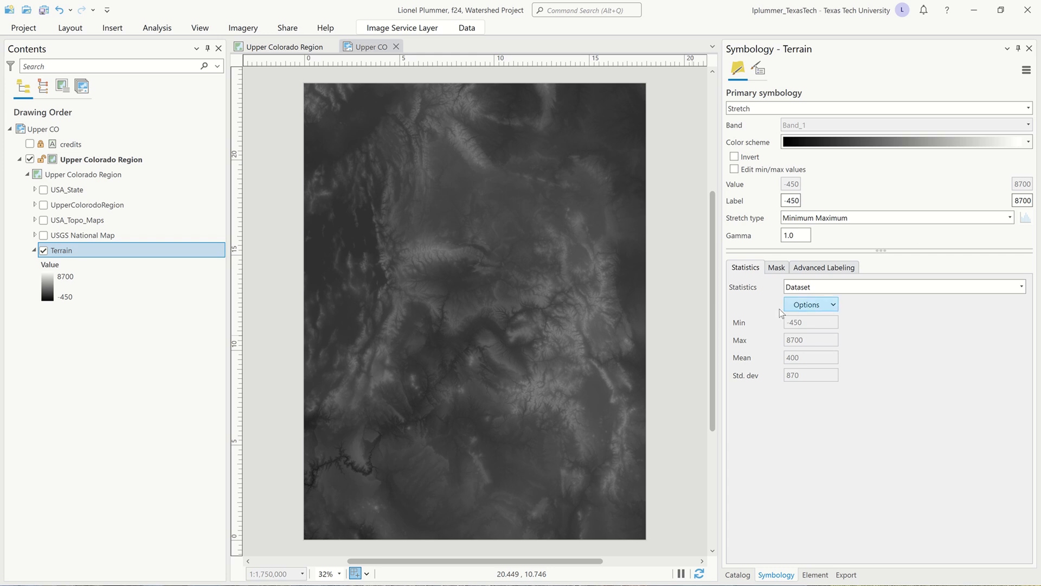
# Step: Set the Terrain layer's statistics to DRA and its stretch type to Standard Deviation
pyautogui.click(1022, 287)
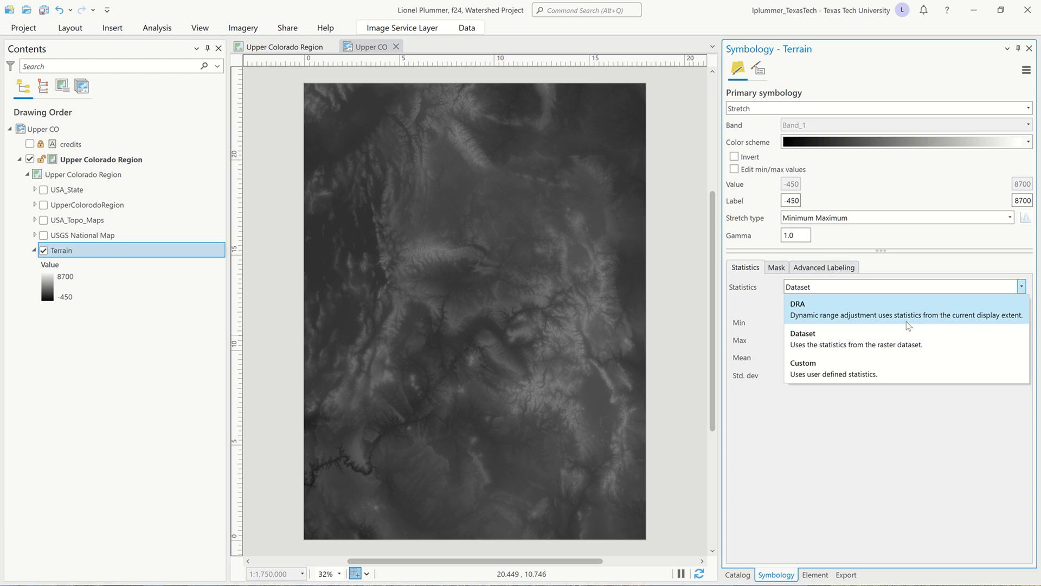
pyautogui.click(963, 313)
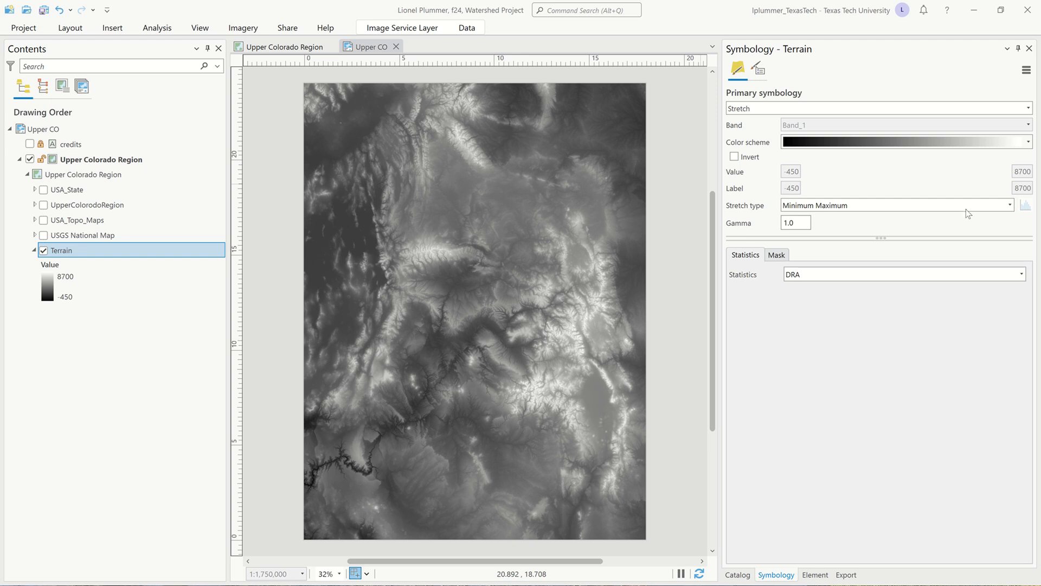
pyautogui.click(1010, 205)
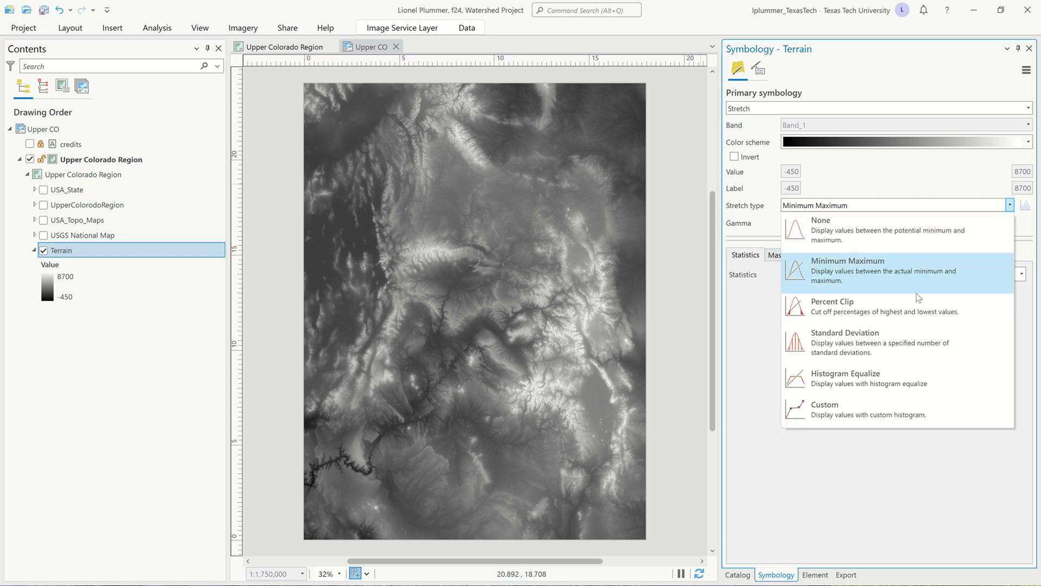
pyautogui.click(894, 343)
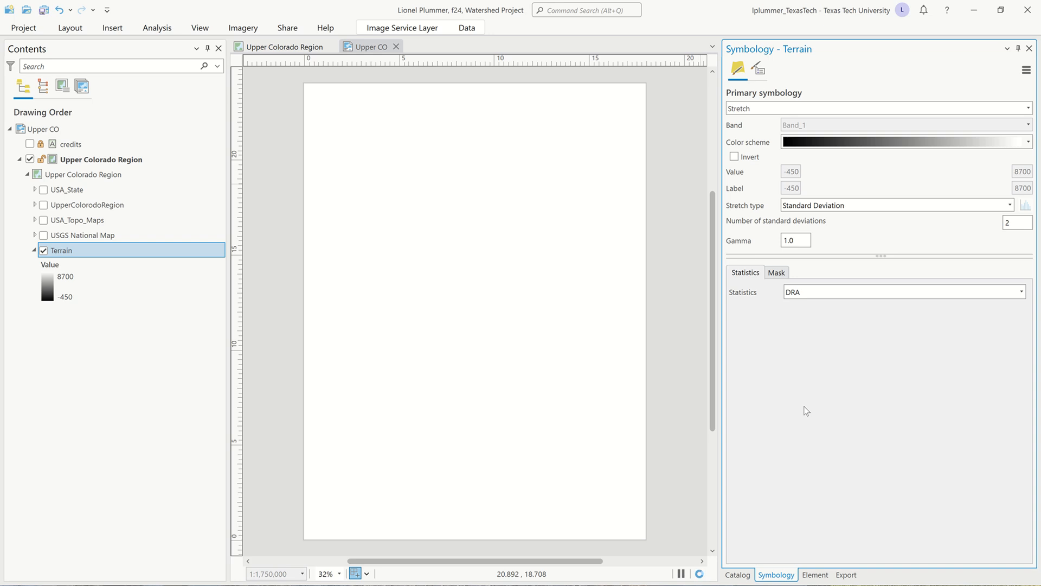
# Step: Save the project and start exporting the Upper CO layout as PDF, opening the browser for the output location
pyautogui.moveTo(416, 3)
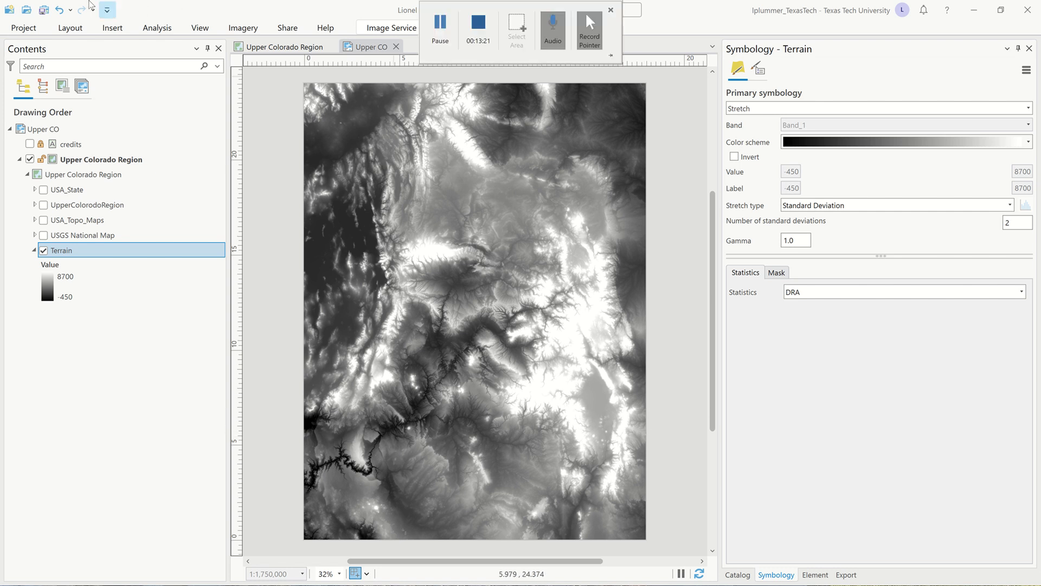
pyautogui.click(44, 10)
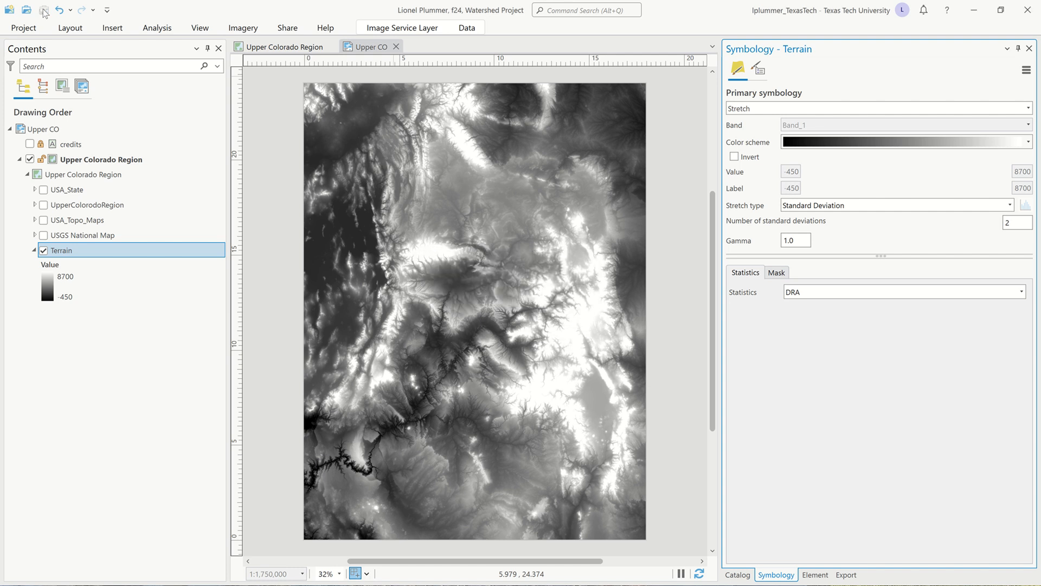
pyautogui.click(288, 28)
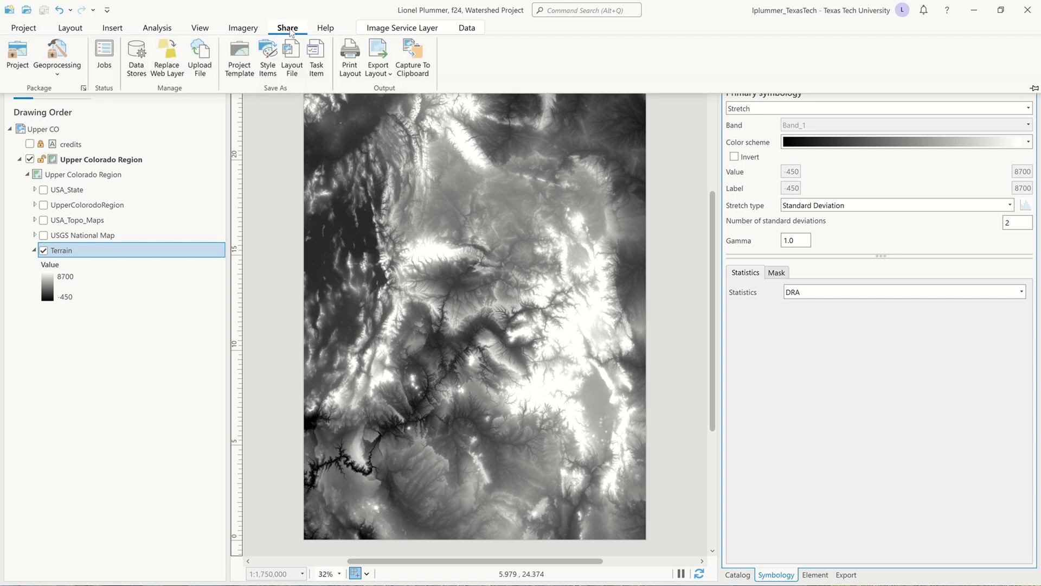
pyautogui.click(377, 52)
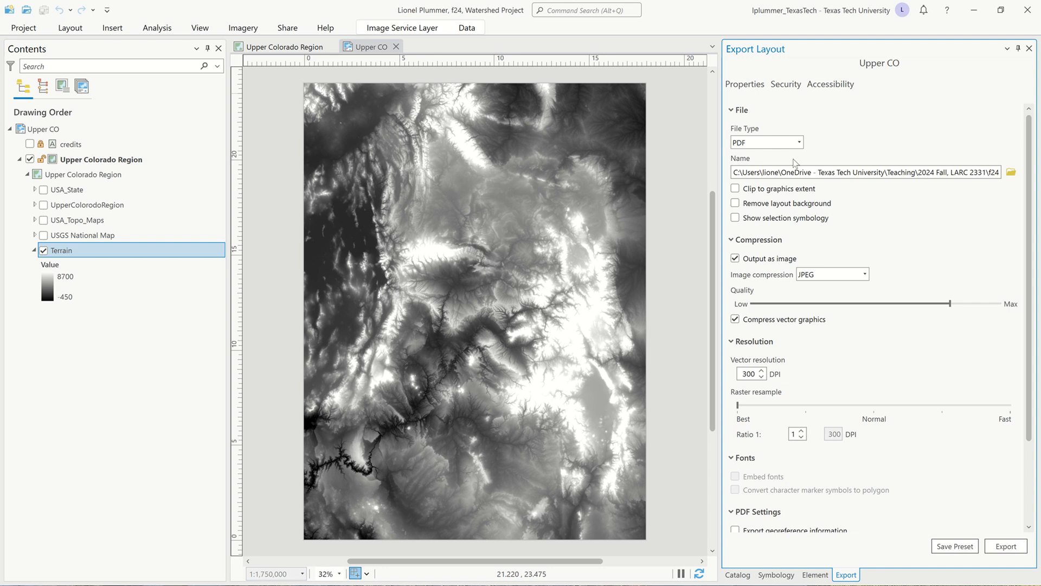
pyautogui.click(1011, 174)
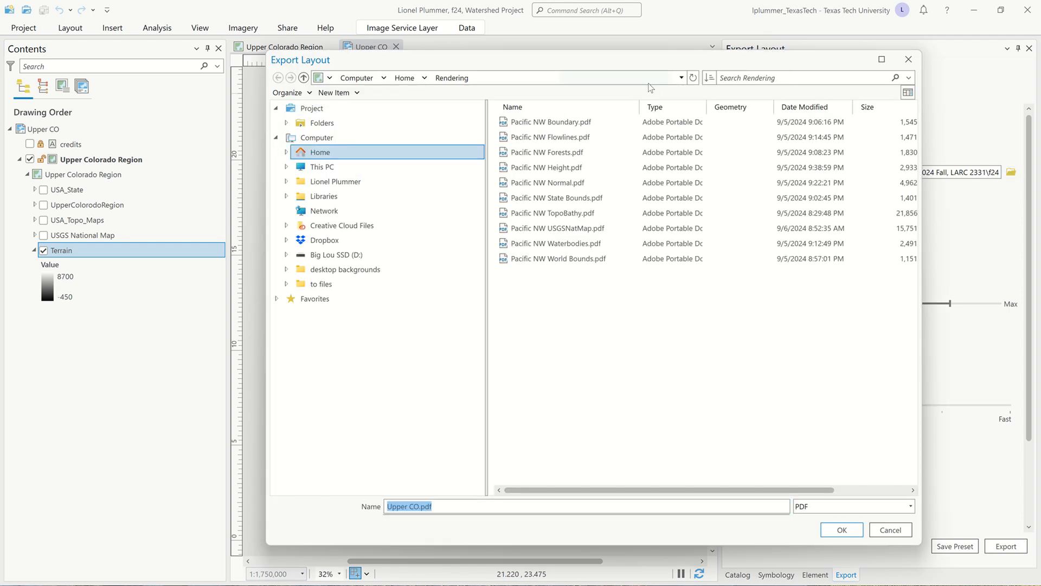
pyautogui.click(322, 123)
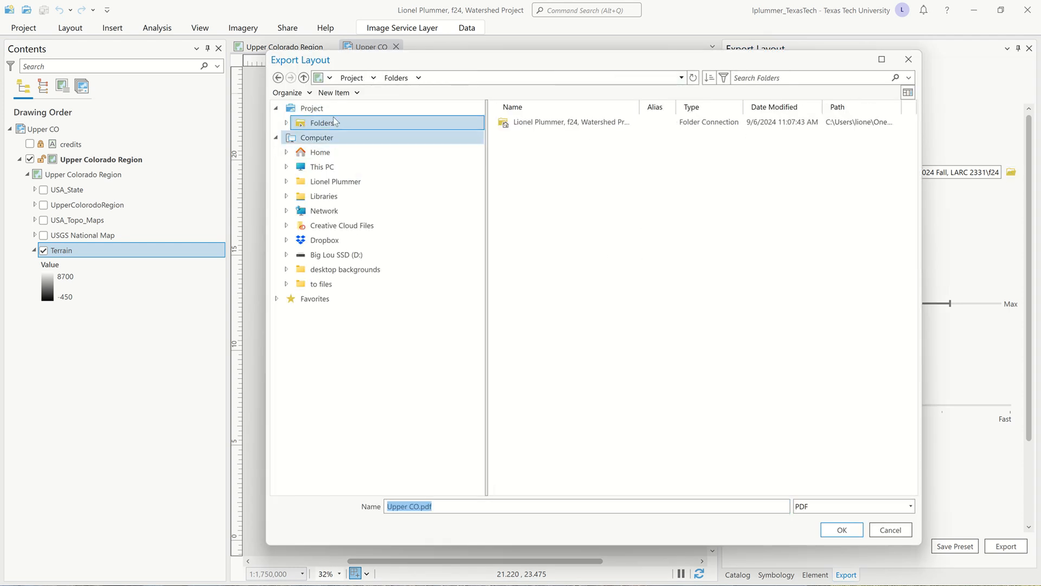
pyautogui.doubleClick(584, 125)
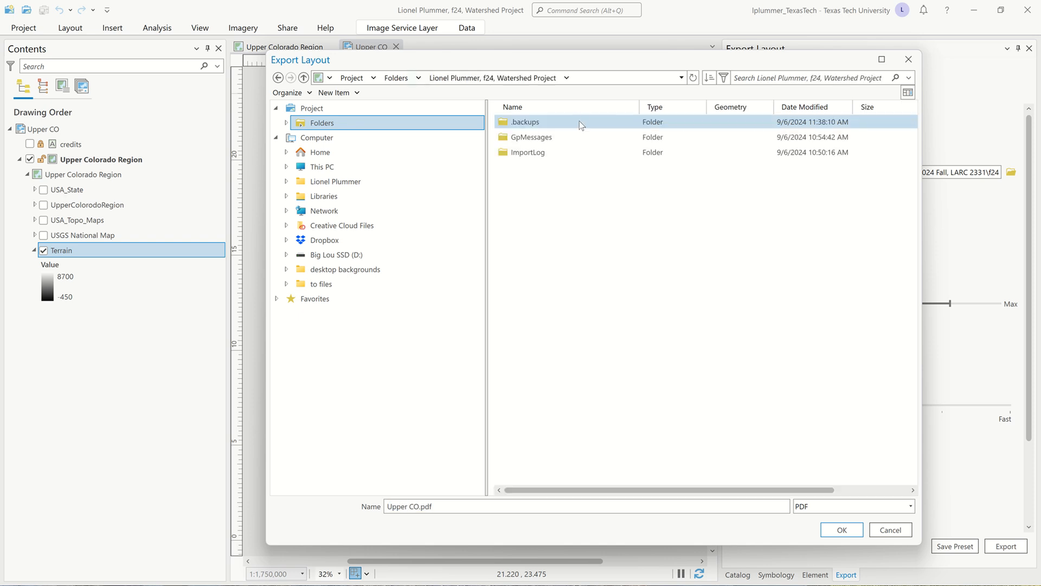
pyautogui.click(398, 79)
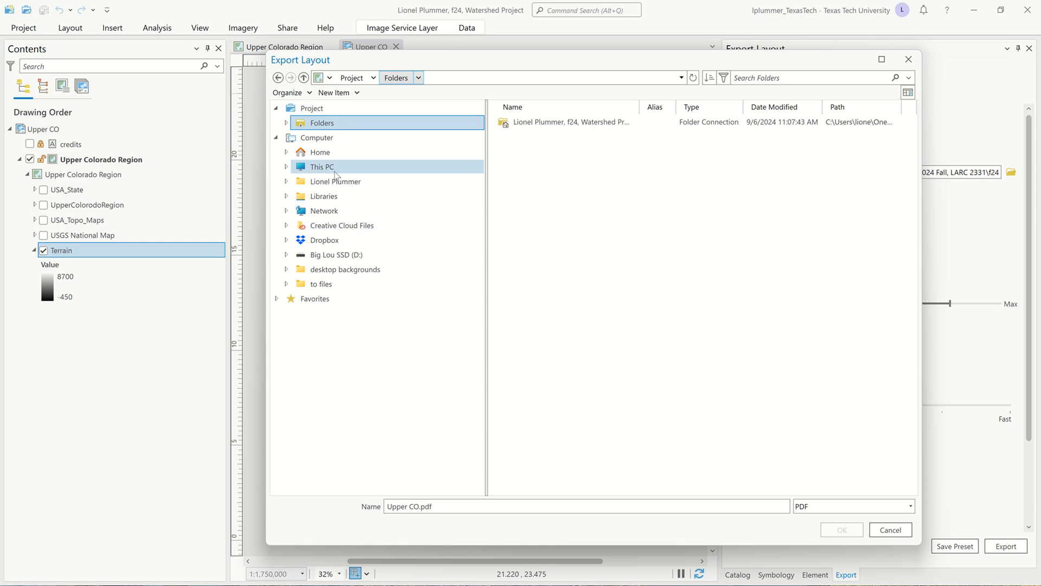
# Step: Browse from the user's home folder through OneDrive - Texas Tech University, Teaching and 2024 Fall, LARC 2331 to the watershed project folder
pyautogui.click(354, 184)
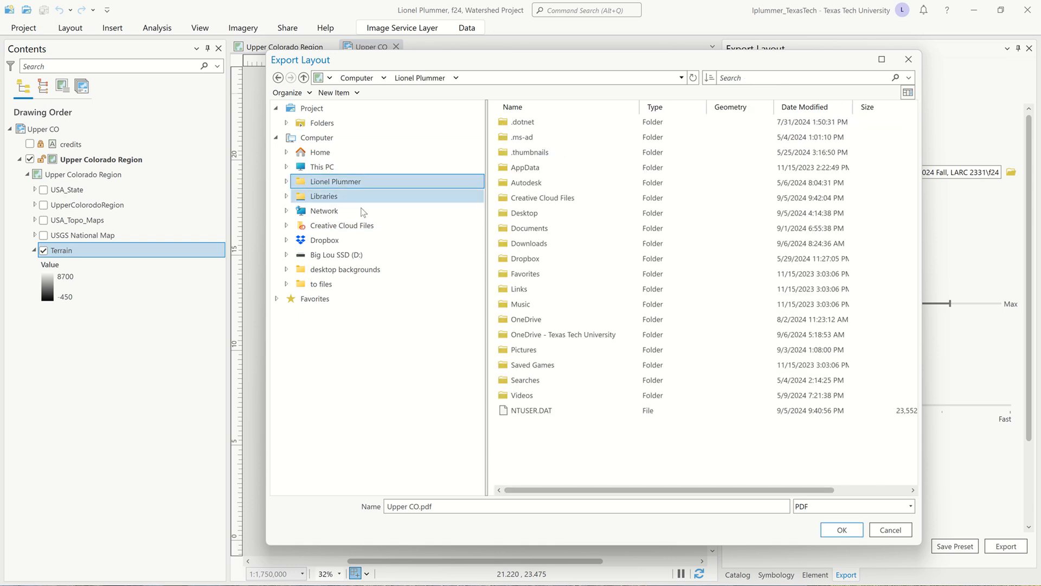
pyautogui.doubleClick(606, 335)
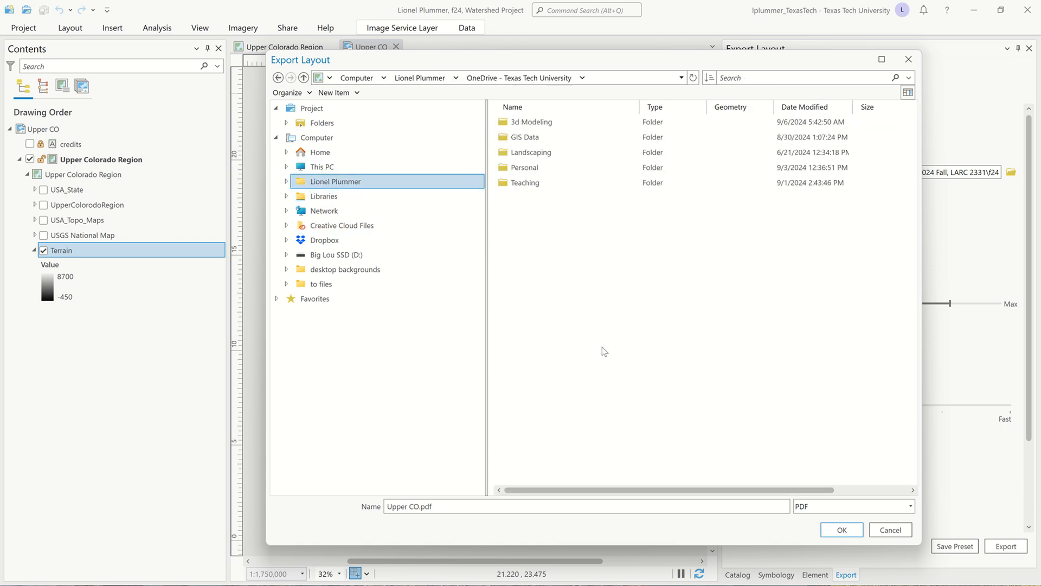
pyautogui.doubleClick(558, 185)
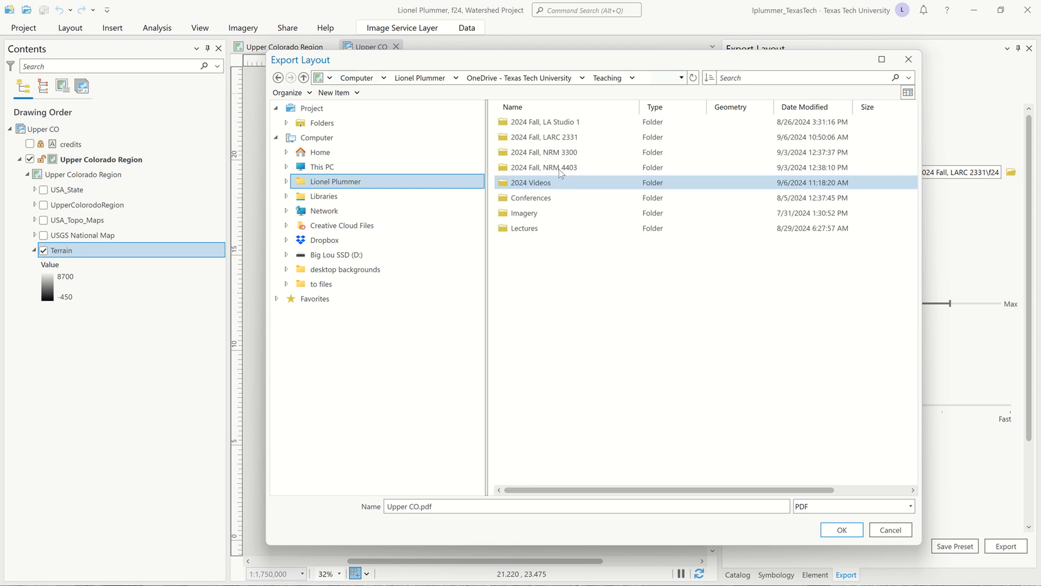
pyautogui.doubleClick(568, 137)
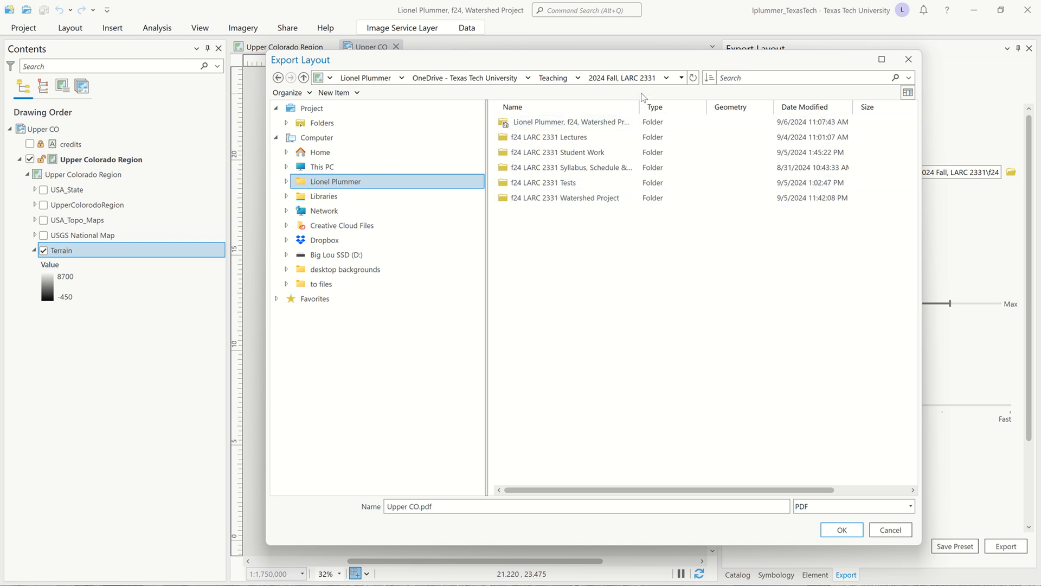
pyautogui.doubleClick(619, 123)
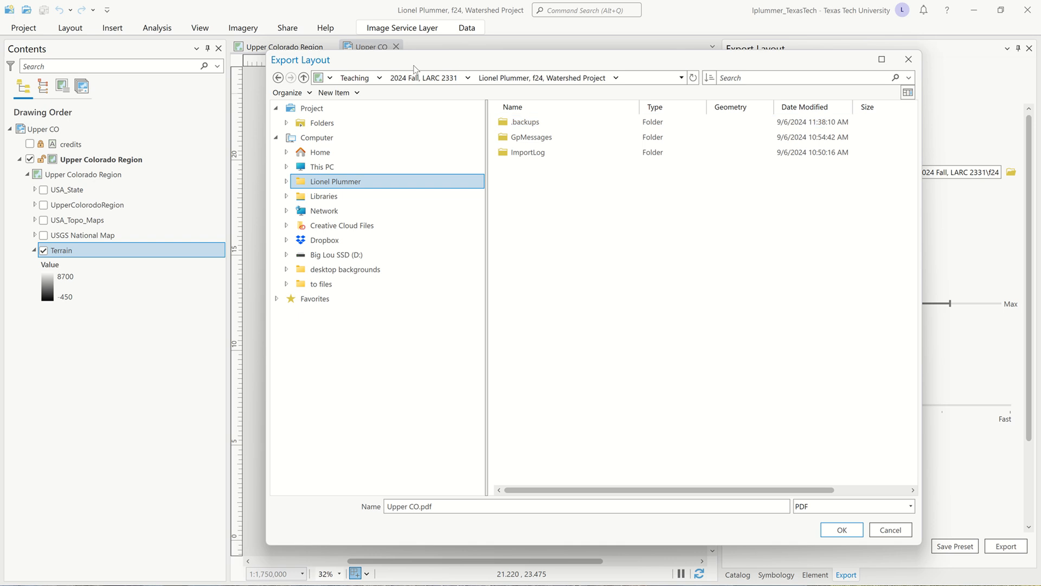
# Step: Create a new folder named Upper CO Rendering in the watershed project folder
pyautogui.click(343, 94)
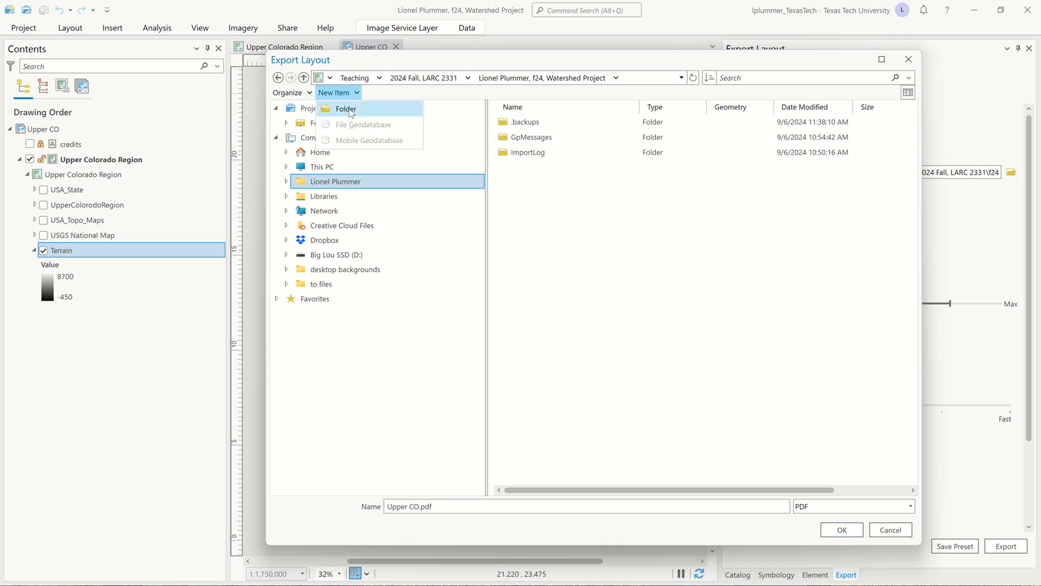
pyautogui.click(349, 109)
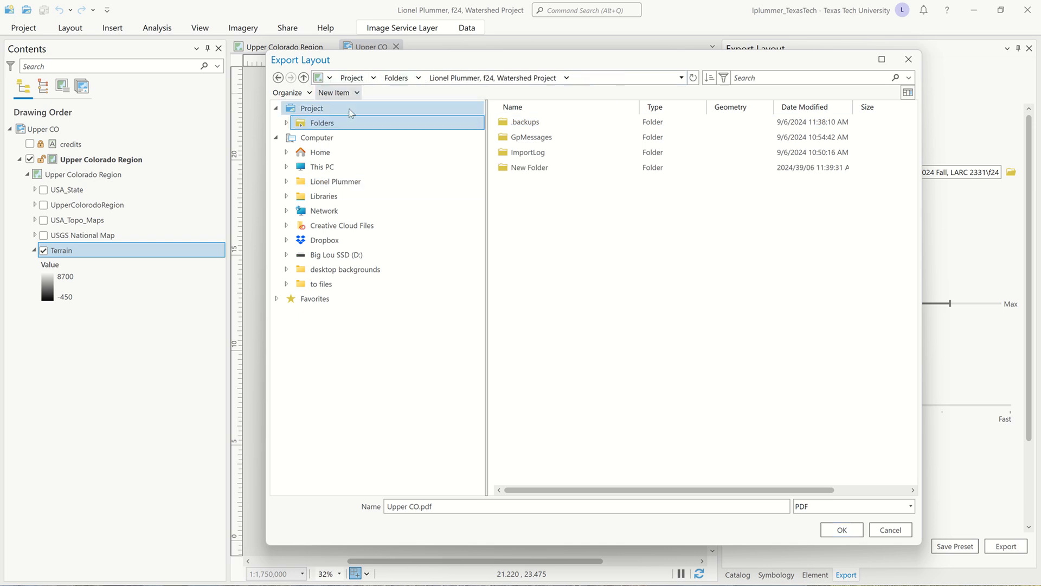
pyautogui.click(534, 173)
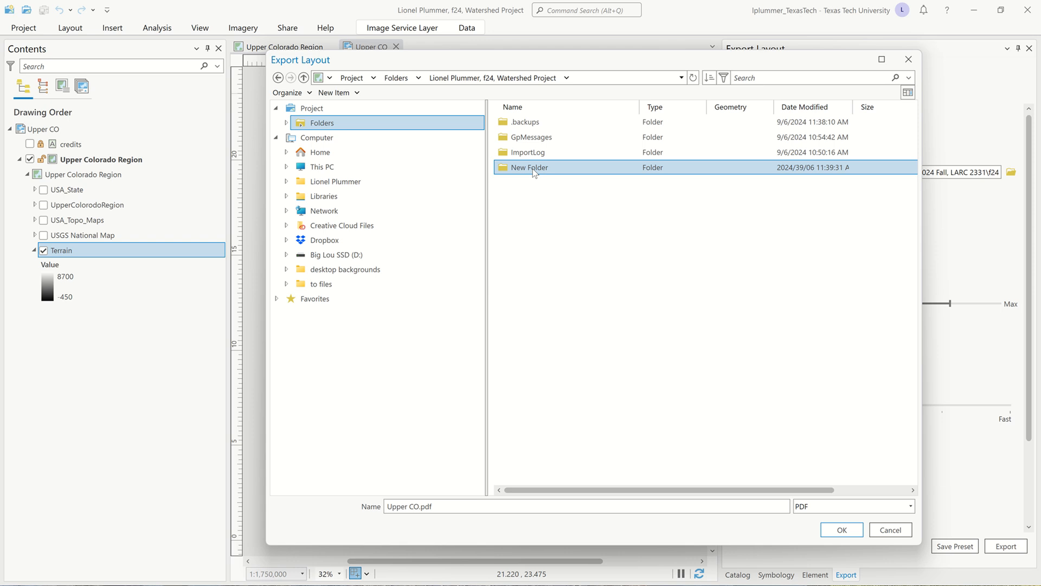
pyautogui.click(534, 168)
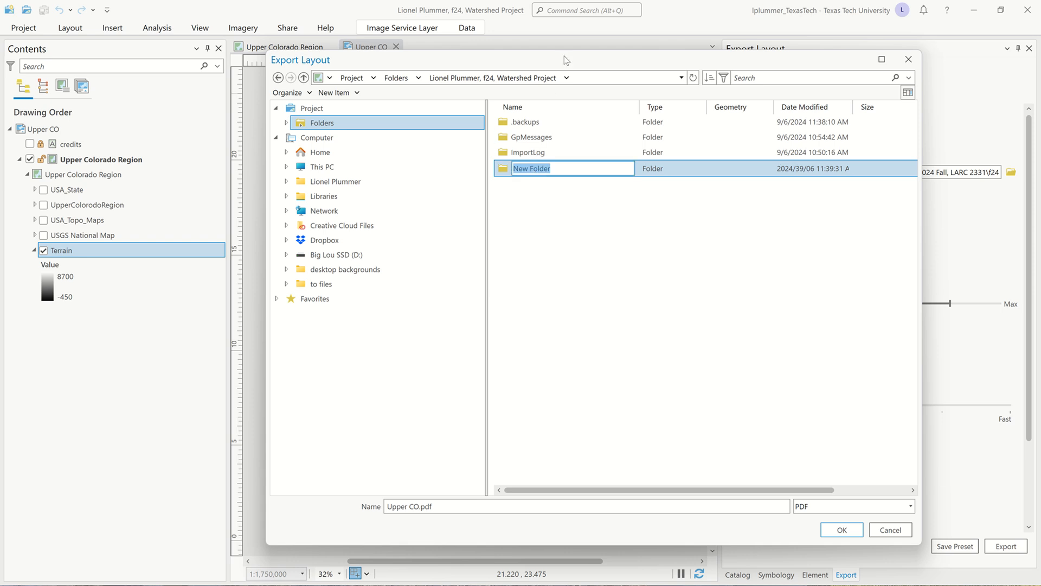
pyautogui.moveTo(564, 56); pyautogui.dragTo(577, 106)
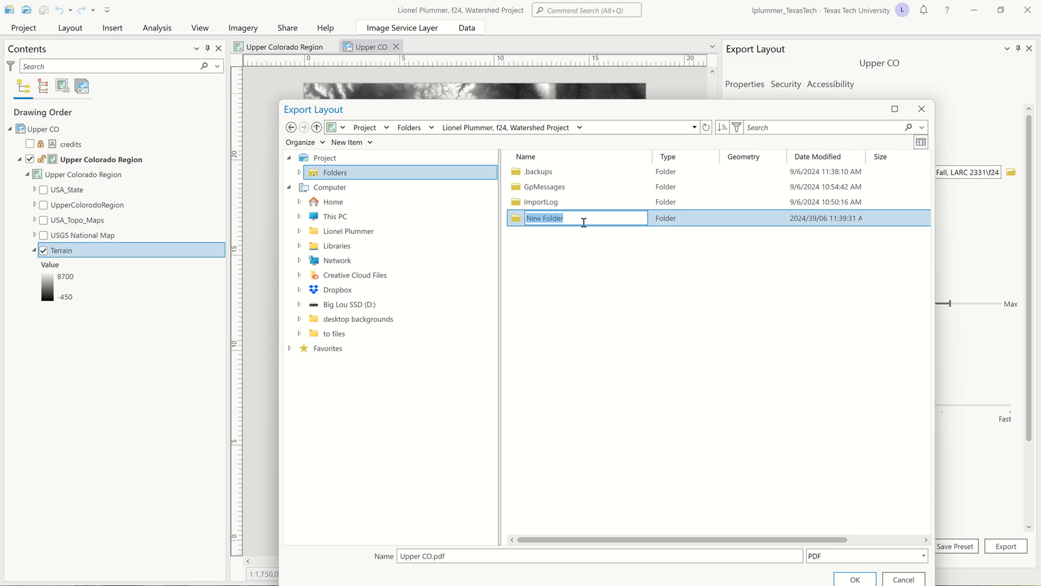
pyautogui.write('Upper COl')
pyautogui.press('BackSpace')
pyautogui.write('Rendering')
pyautogui.press('Return')
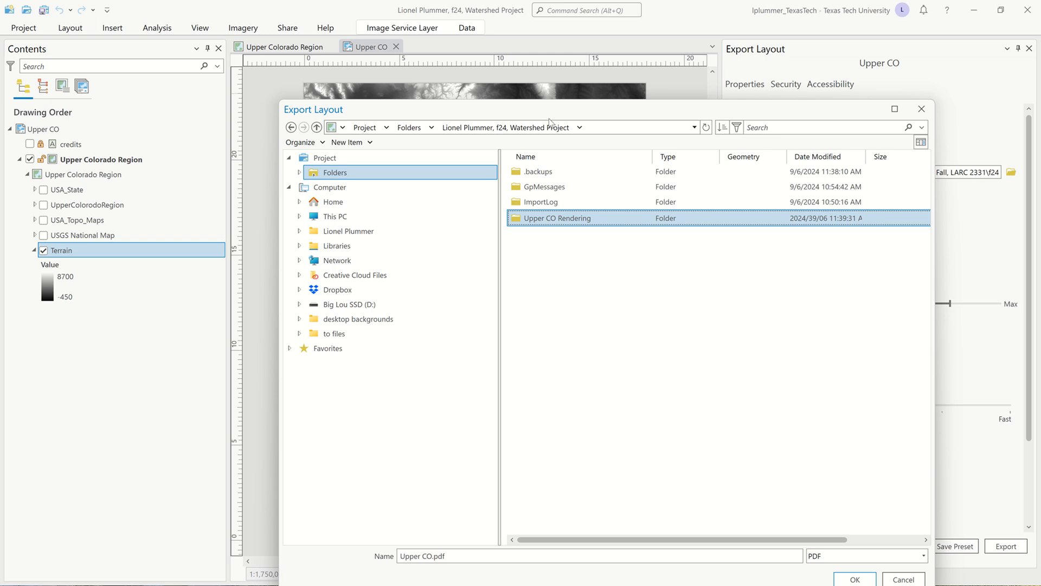
# Step: Set the export output to a PDF named Upper CO height map inside the Upper CO Rendering folder
pyautogui.moveTo(567, 110); pyautogui.dragTo(510, 24)
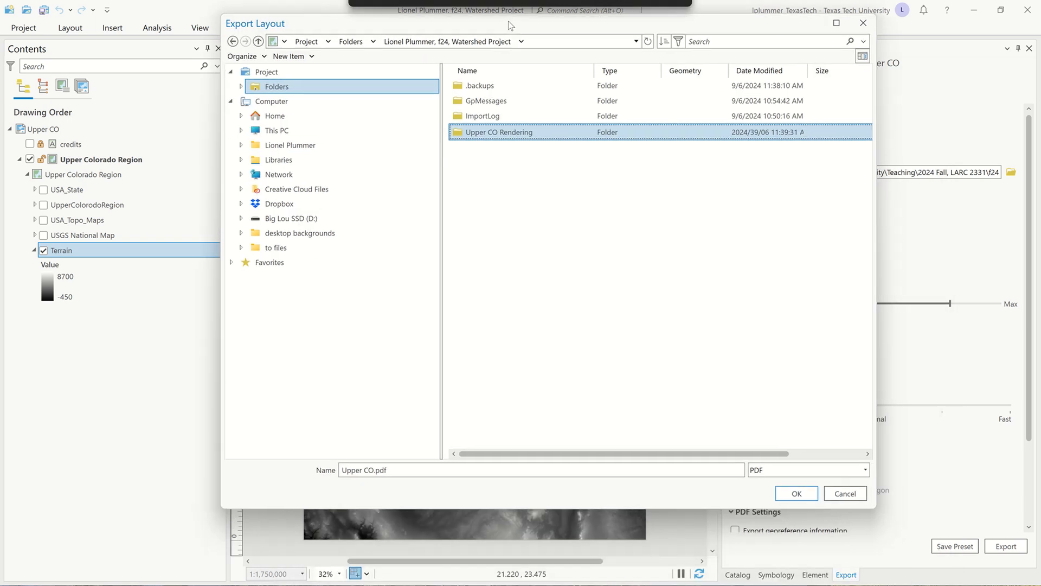
pyautogui.doubleClick(520, 134)
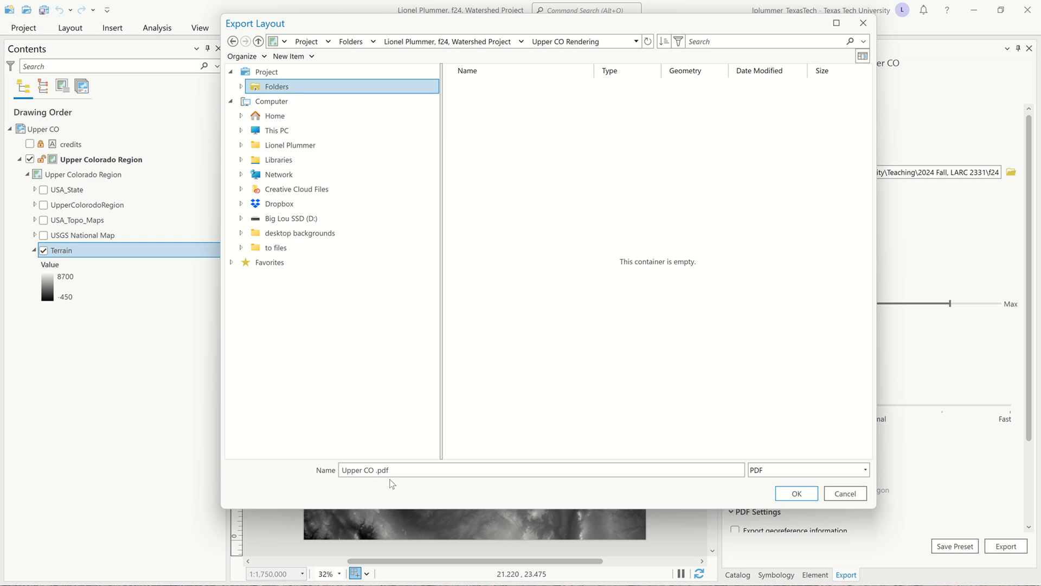
pyautogui.write('height map')
pyautogui.click(797, 493)
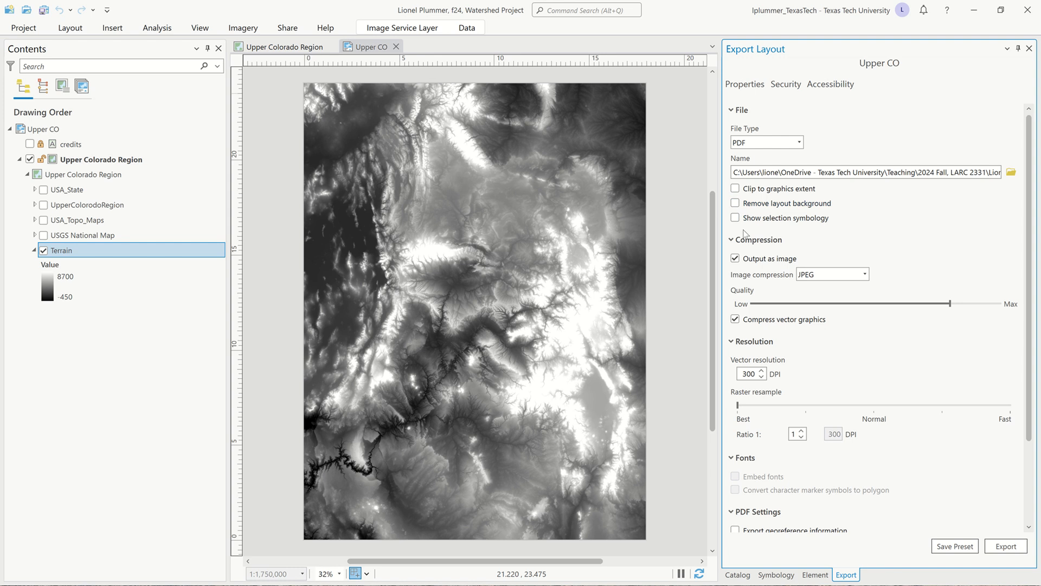
# Step: Start saving the export settings as a preset and set its location to the project's Upper CO Rendering folder
pyautogui.scroll(-2, 796, 264)
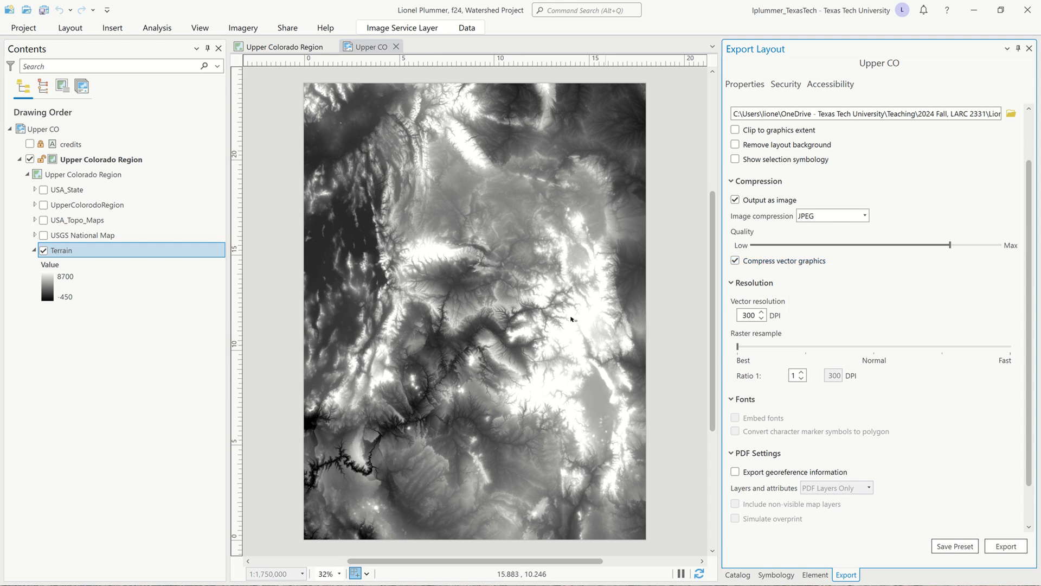
pyautogui.scroll(-1, 869, 312)
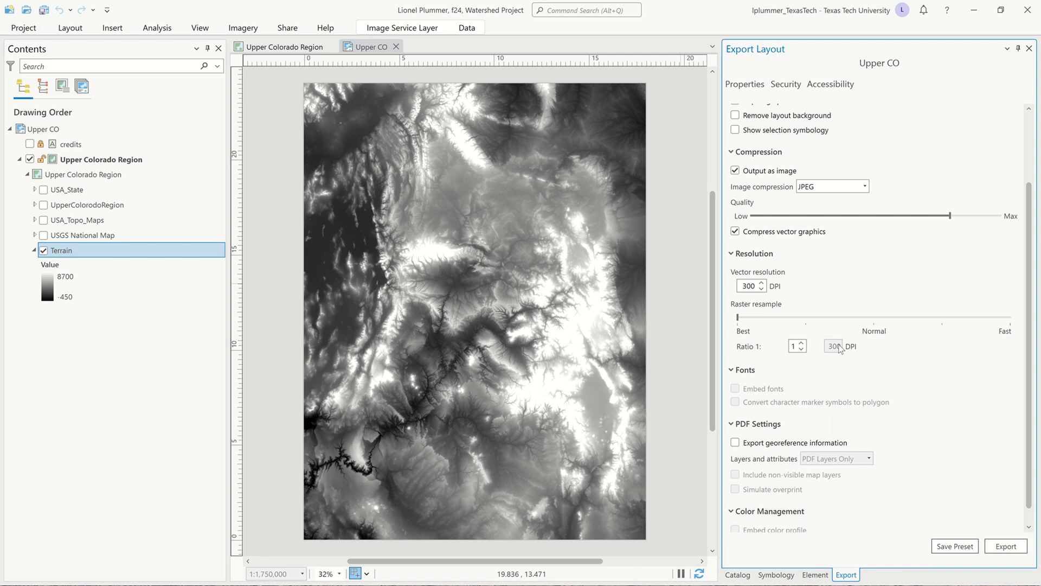
pyautogui.scroll(-1, 840, 348)
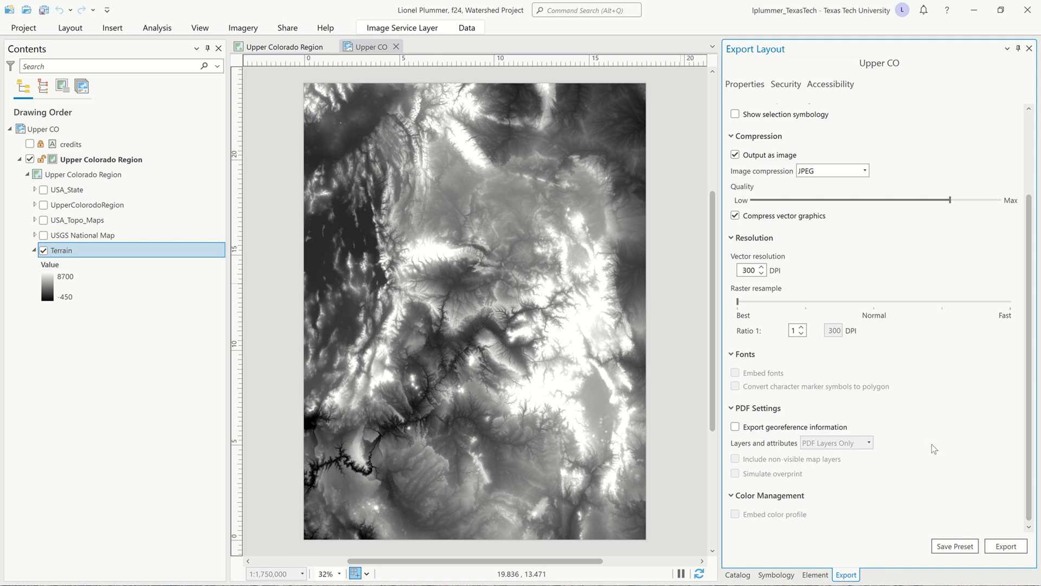
pyautogui.click(956, 546)
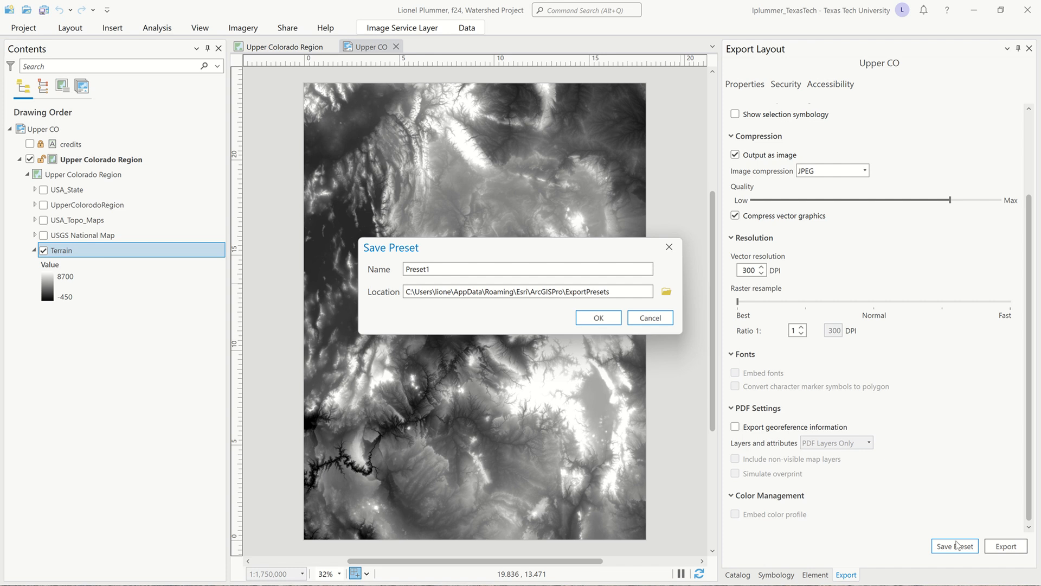
pyautogui.click(666, 294)
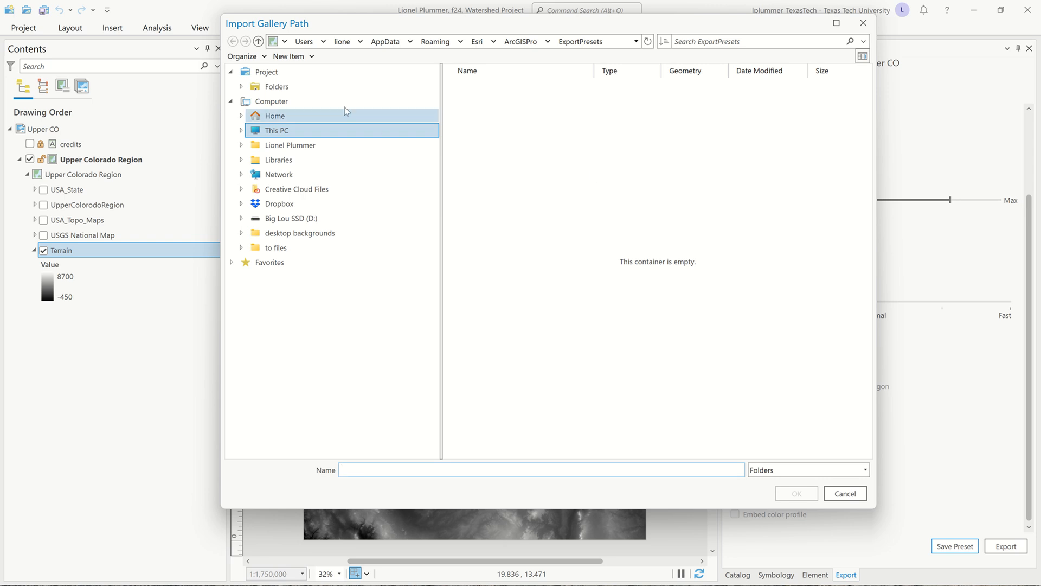
pyautogui.click(335, 86)
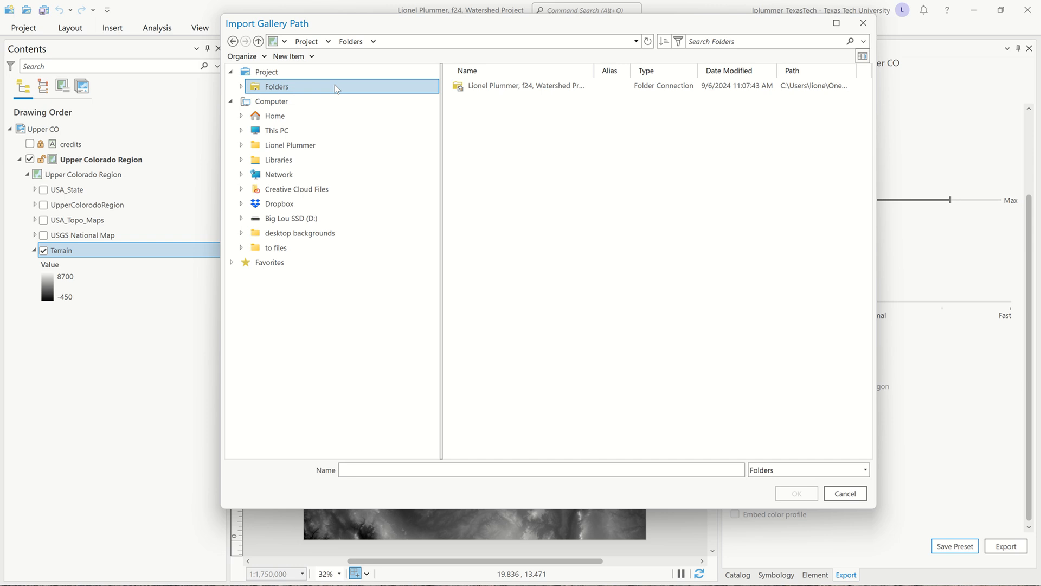
pyautogui.doubleClick(500, 80)
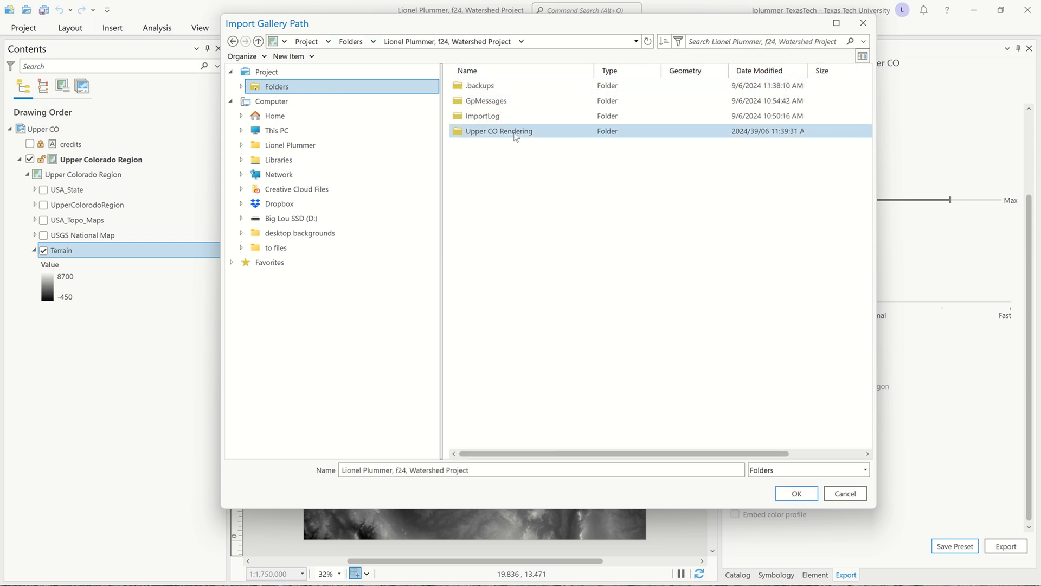
pyautogui.doubleClick(514, 136)
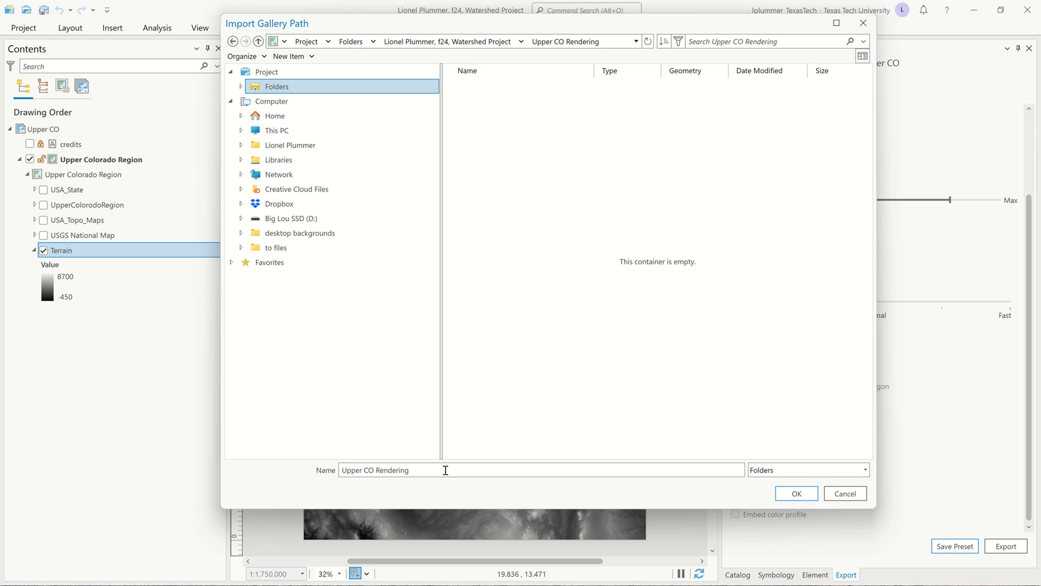
pyautogui.click(791, 494)
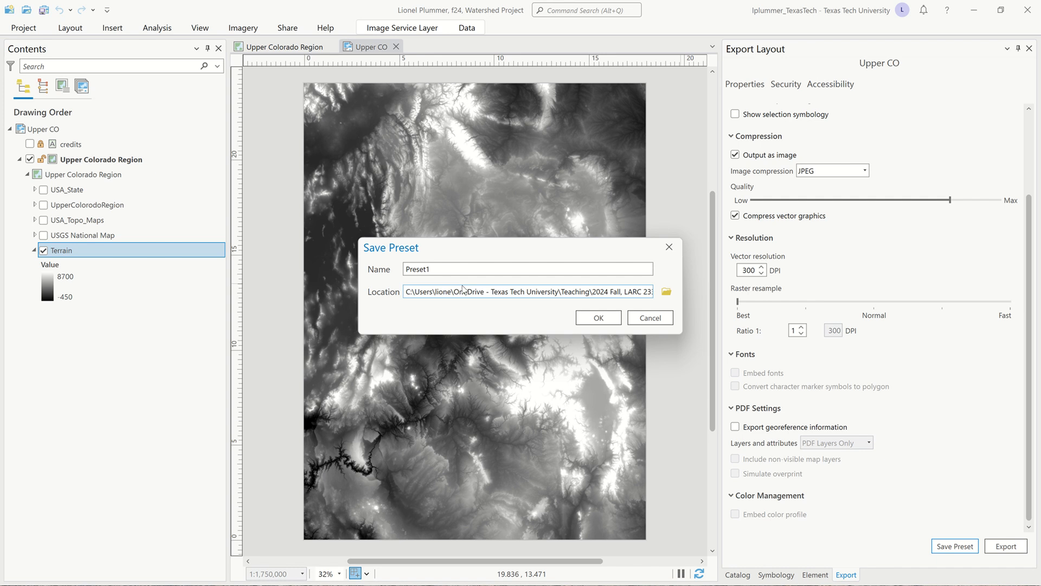
# Step: Name the export preset Watershed_Rendering_Preset and save it
pyautogui.doubleClick(450, 266)
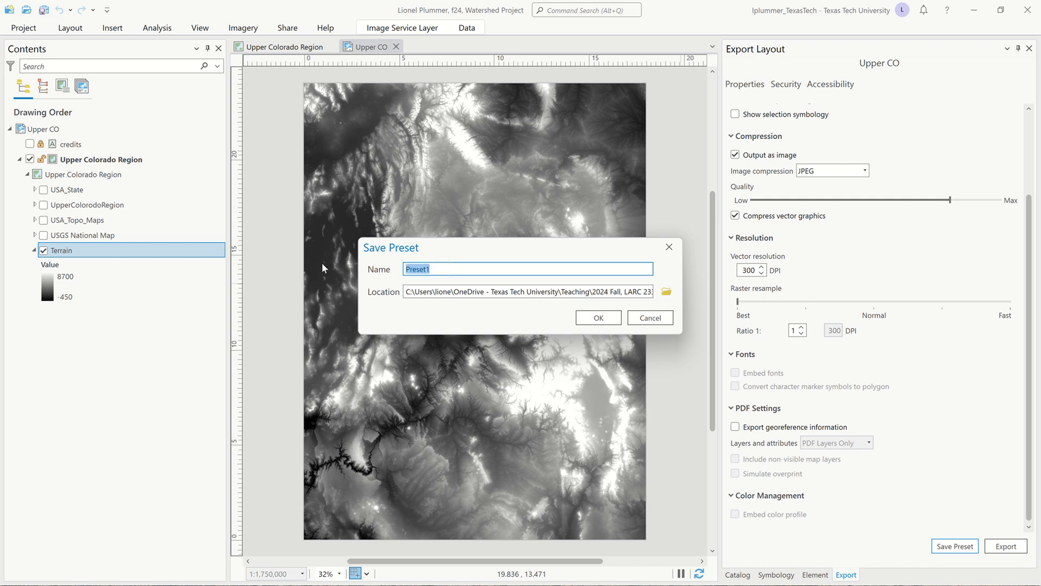
pyautogui.write('Watershed_Rendering_Preset')
pyautogui.click(599, 317)
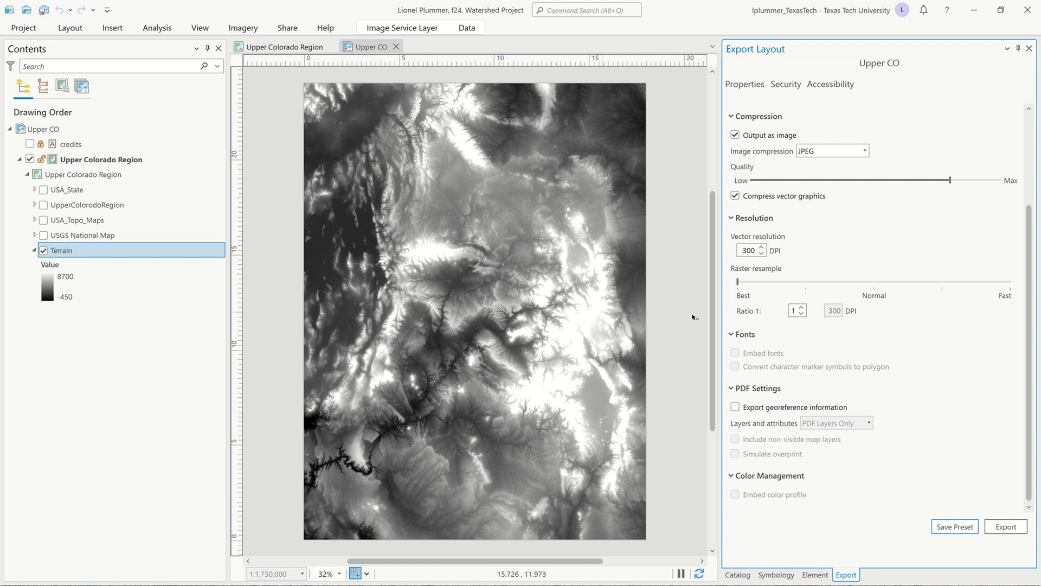
# Step: Review the PDF export settings, save the project, and export the Upper CO layout
pyautogui.scroll(1, 916, 418)
pyautogui.scroll(2, 948, 343)
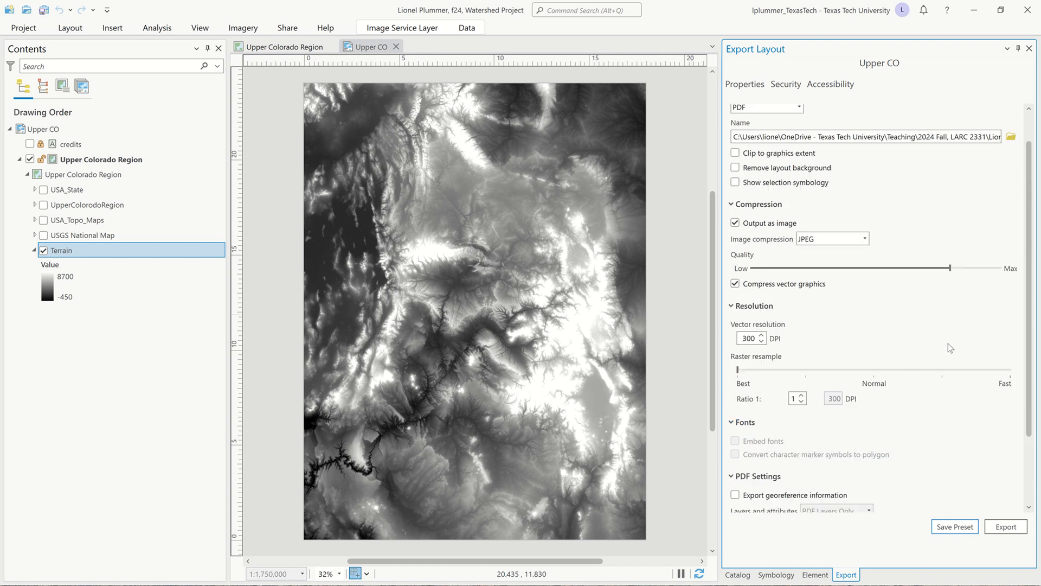
pyautogui.scroll(-3, 961, 476)
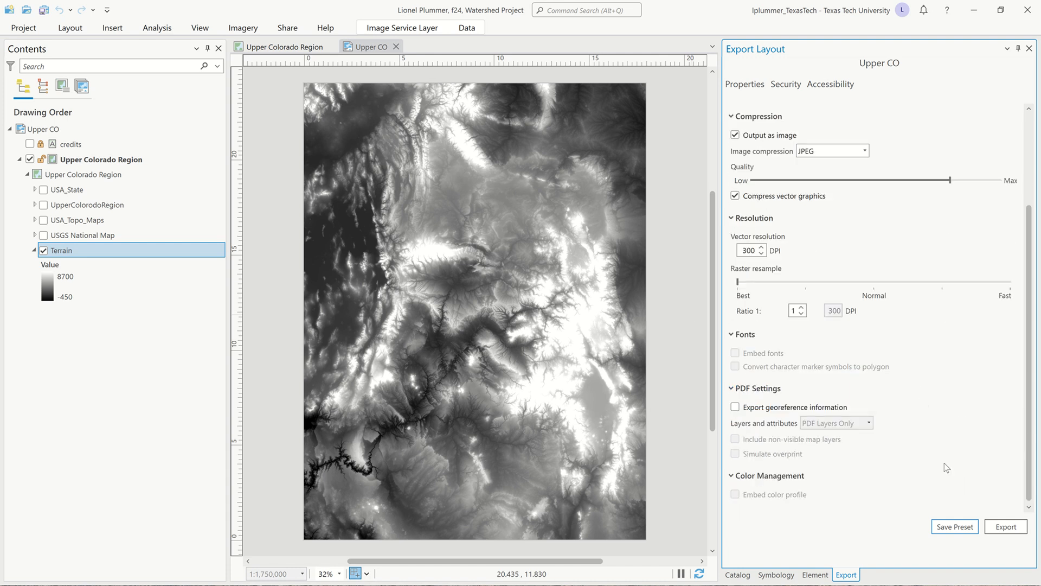
pyautogui.scroll(3, 911, 330)
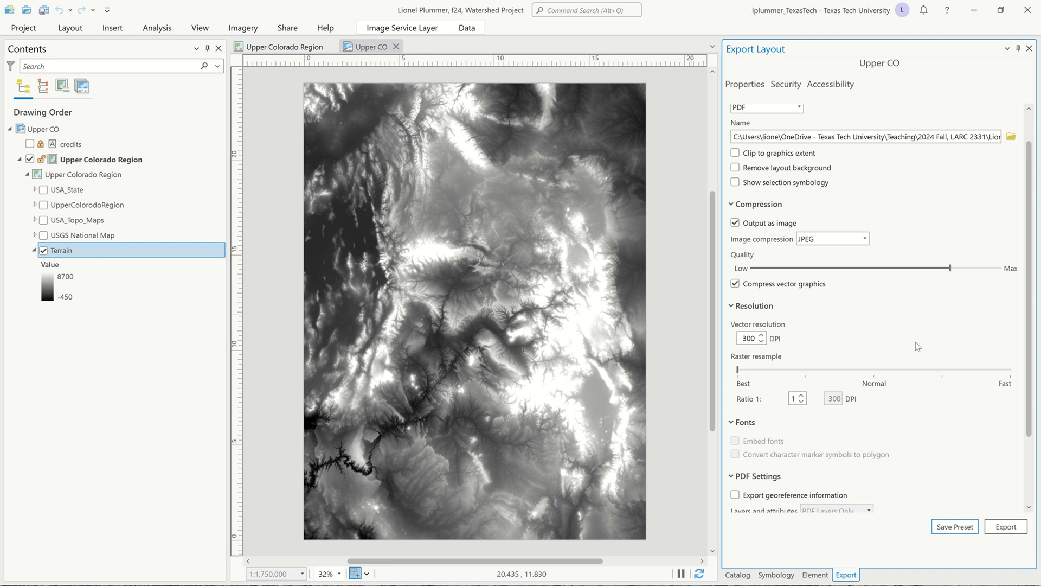
pyautogui.hotkey('ctrl', 's')
pyautogui.click(1007, 527)
pyautogui.moveTo(519, 5)
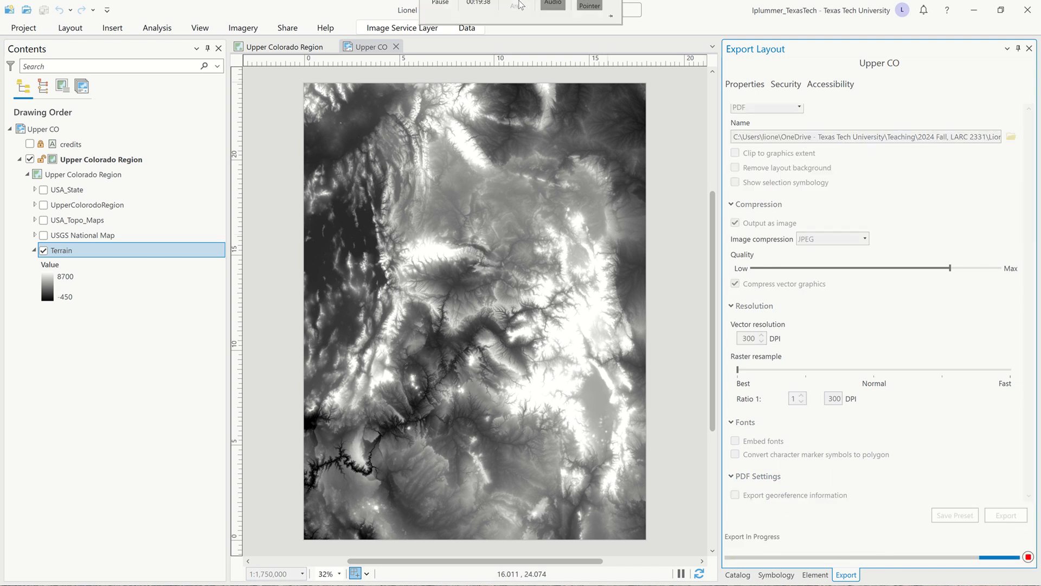